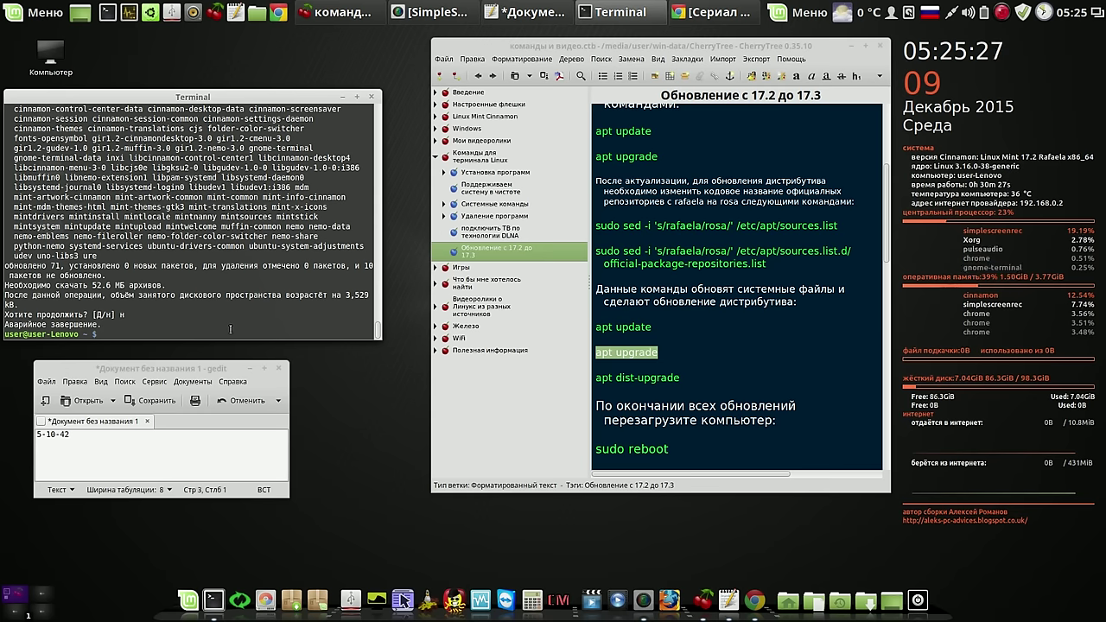
Run apt upgrade, confirm with д to install the 71 upgrades, and stage apt dist-upgrade
text(apt upgrade)
key(Return)
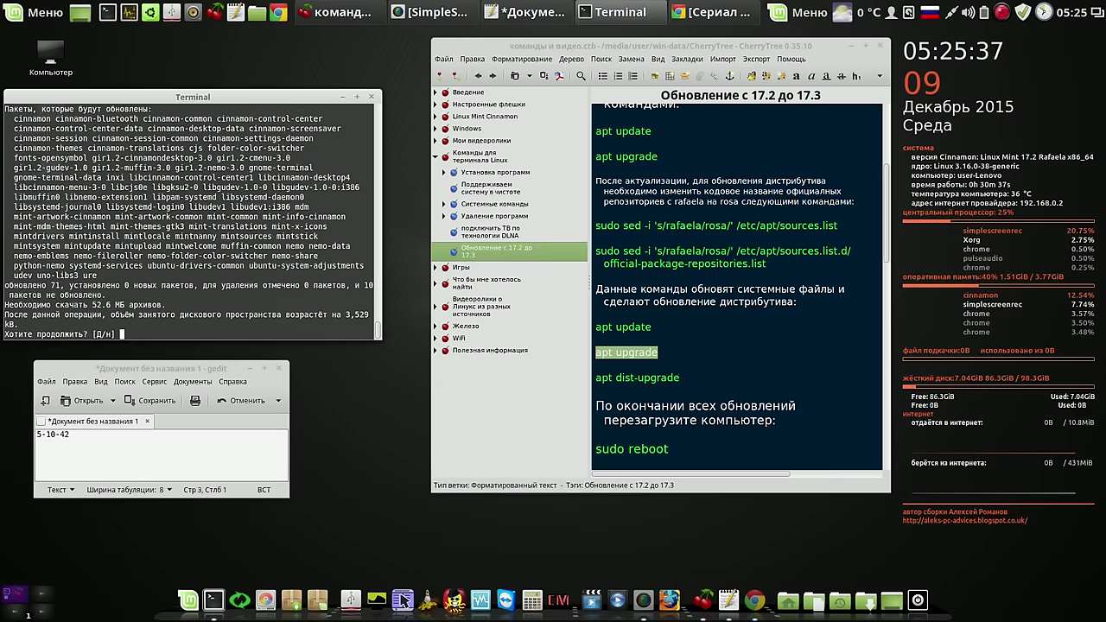
text(д)
key(Return)
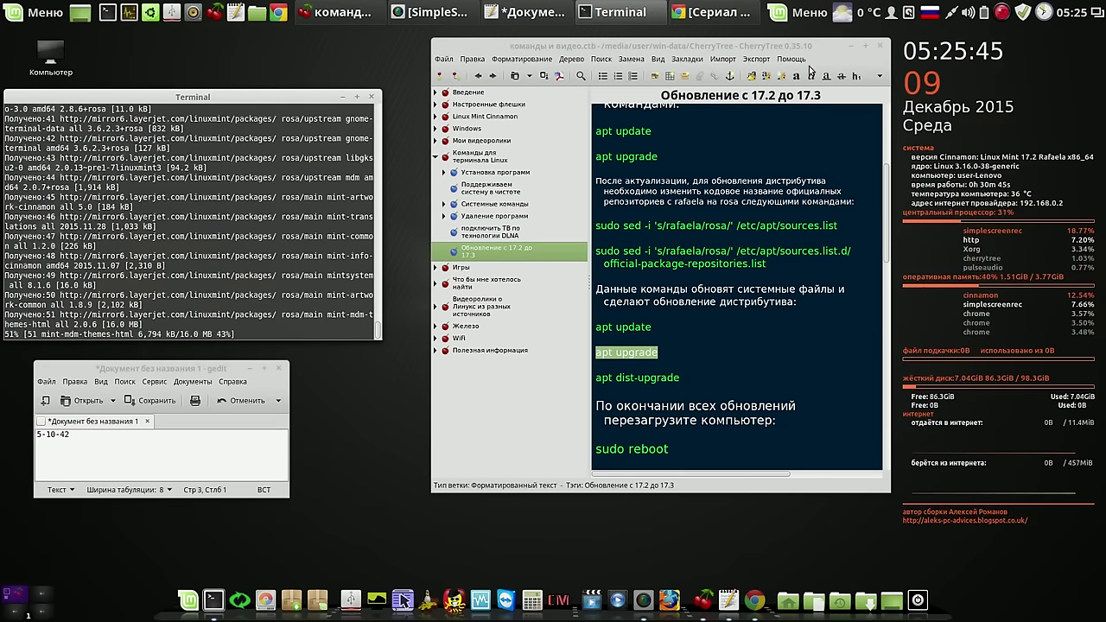
click(1001, 13)
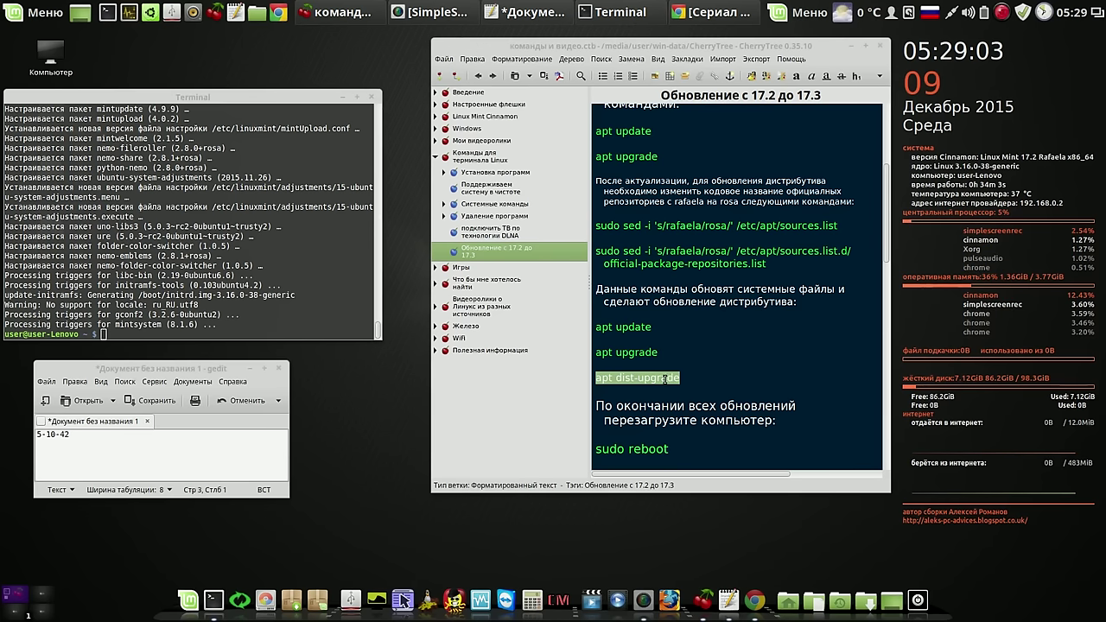
drag(657, 377, 251, 322)
Run apt dist-upgrade, confirm with y, and decline launching the new OpenJDK Java 7 Runtime
click(251, 323)
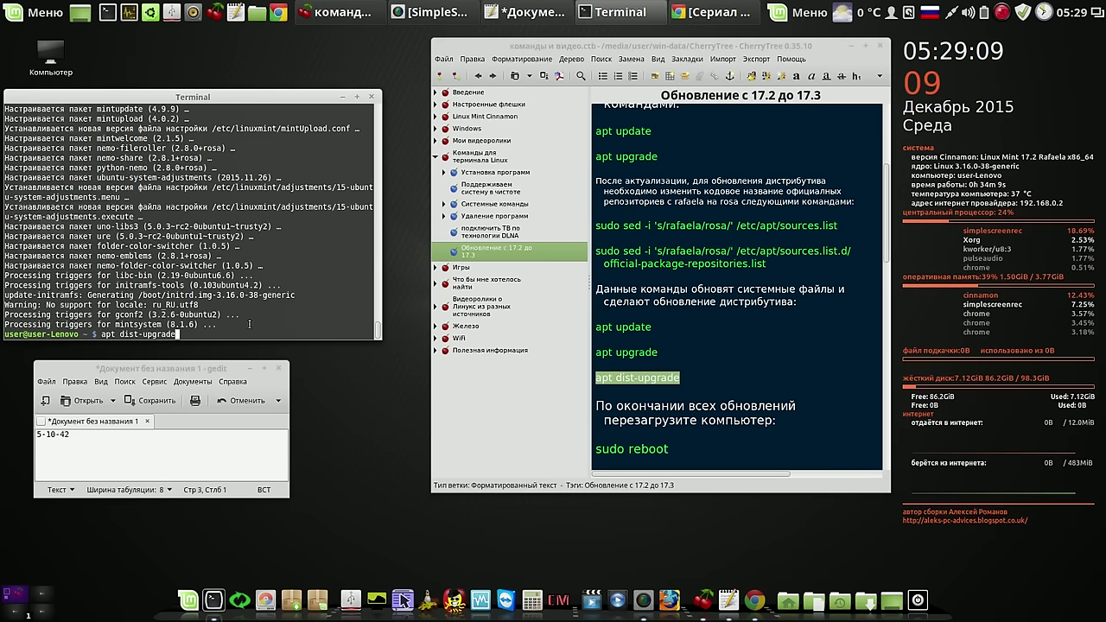
key(Return)
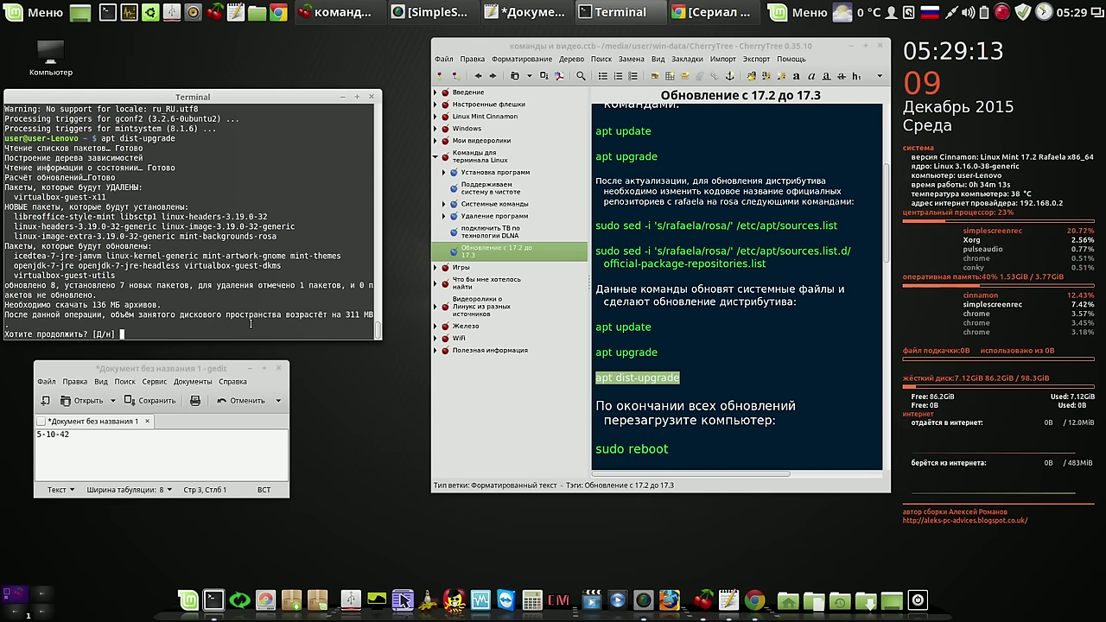
text(y)
key(Return)
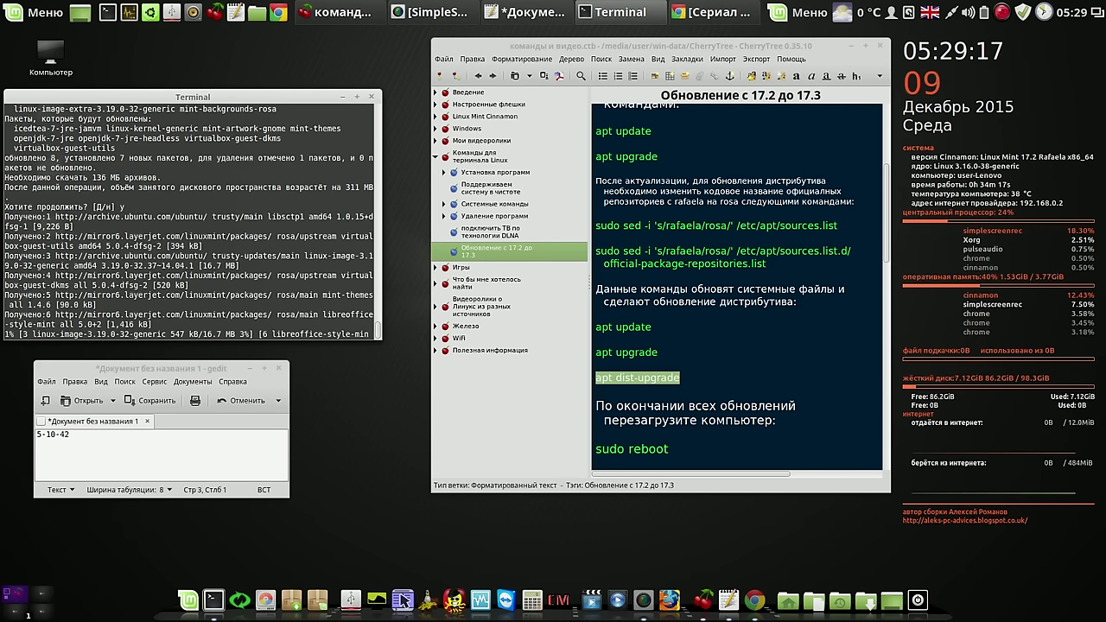
click(1002, 12)
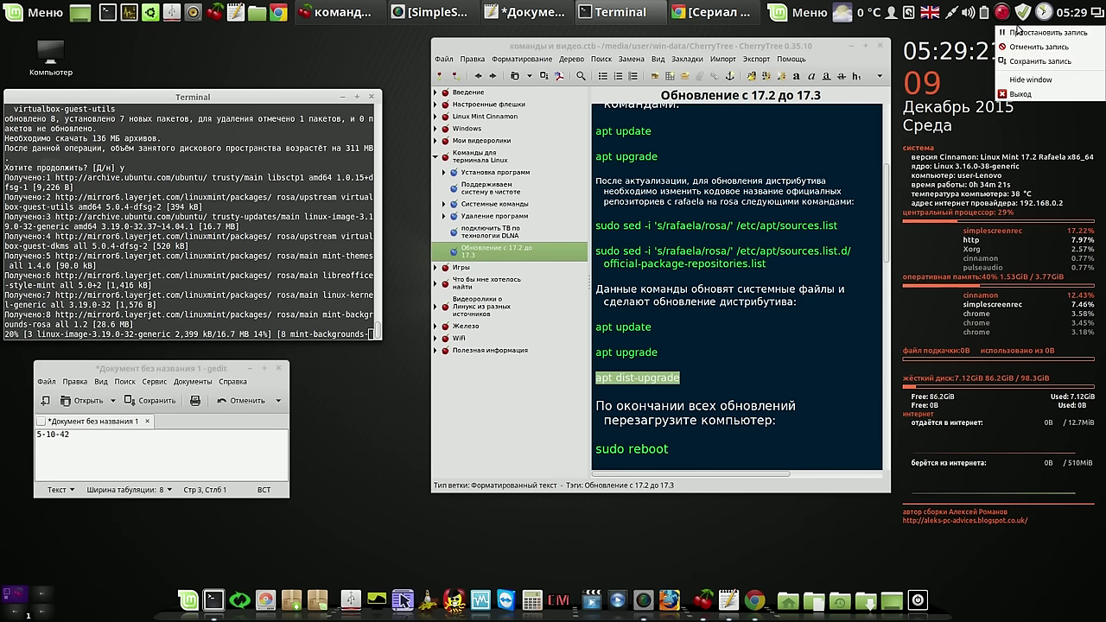
click(1016, 31)
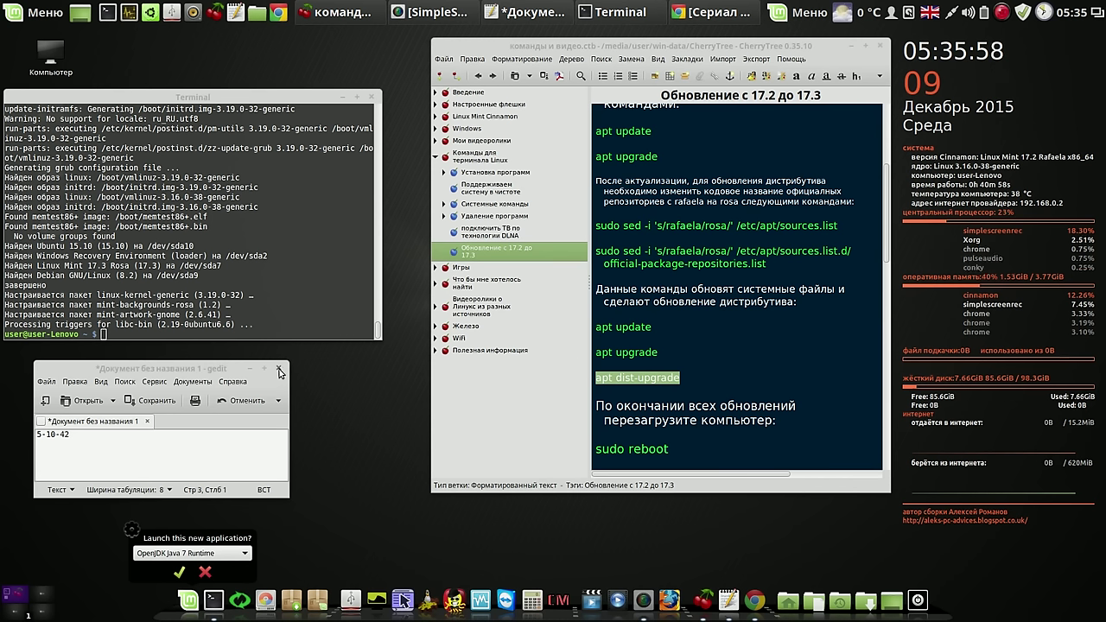
click(206, 573)
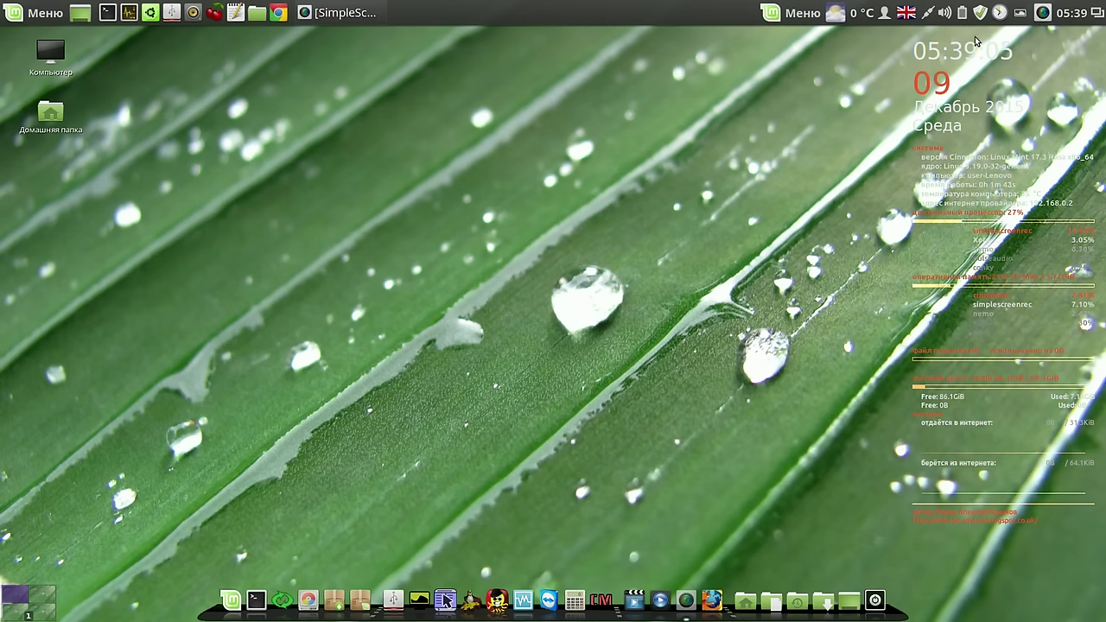
Quit the automatic wallpaper changer and set the desktop background to the dark Felicia image
click(1020, 14)
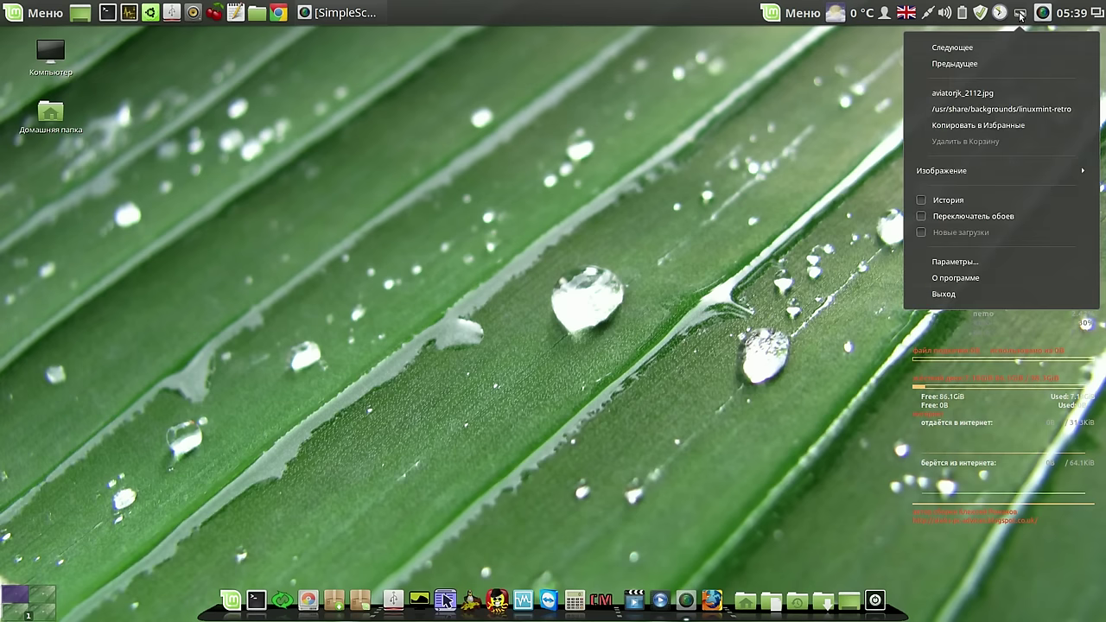
click(944, 295)
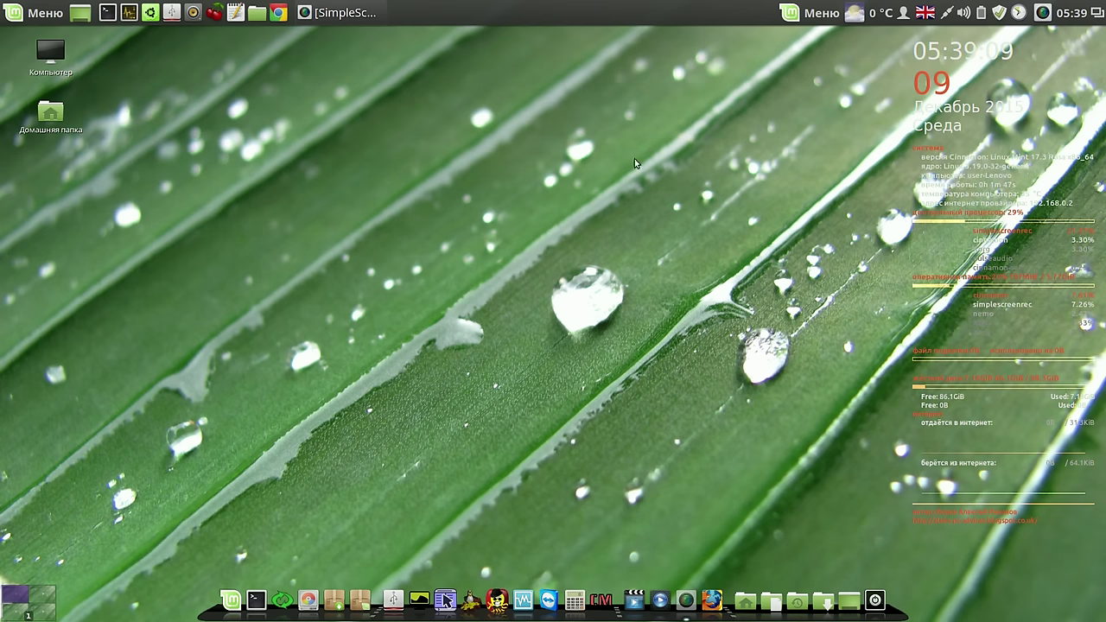
right_click(608, 105)
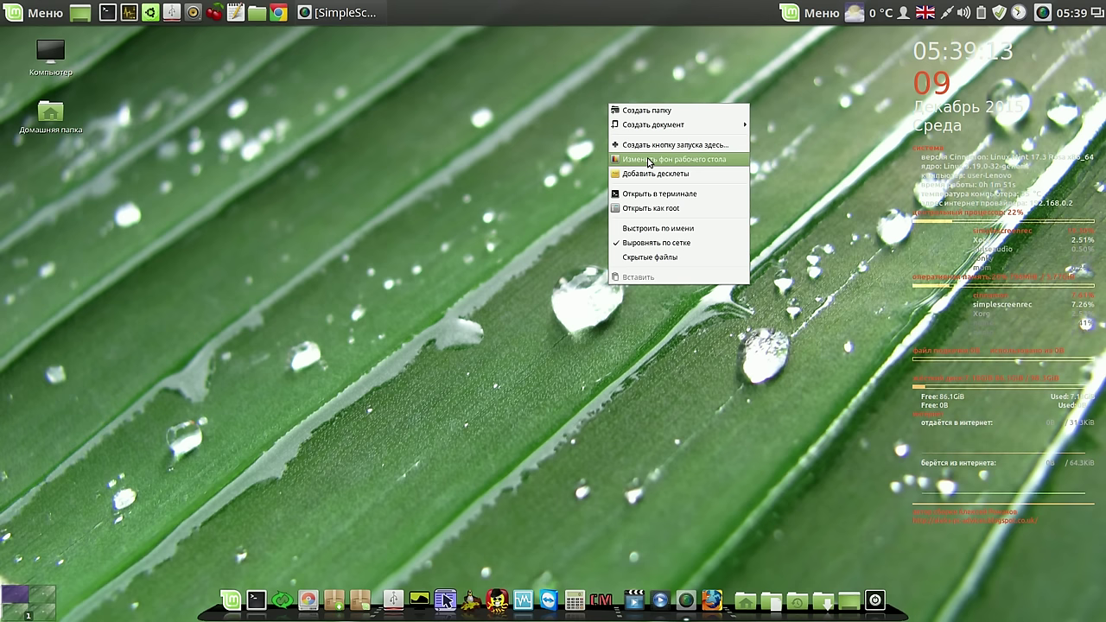
click(649, 163)
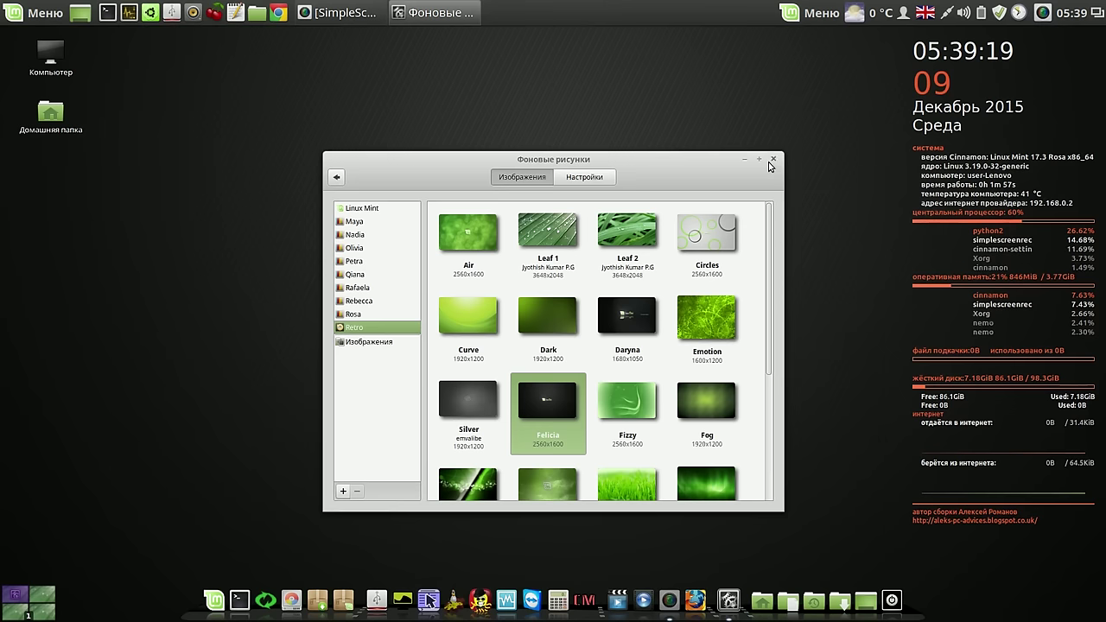
click(773, 160)
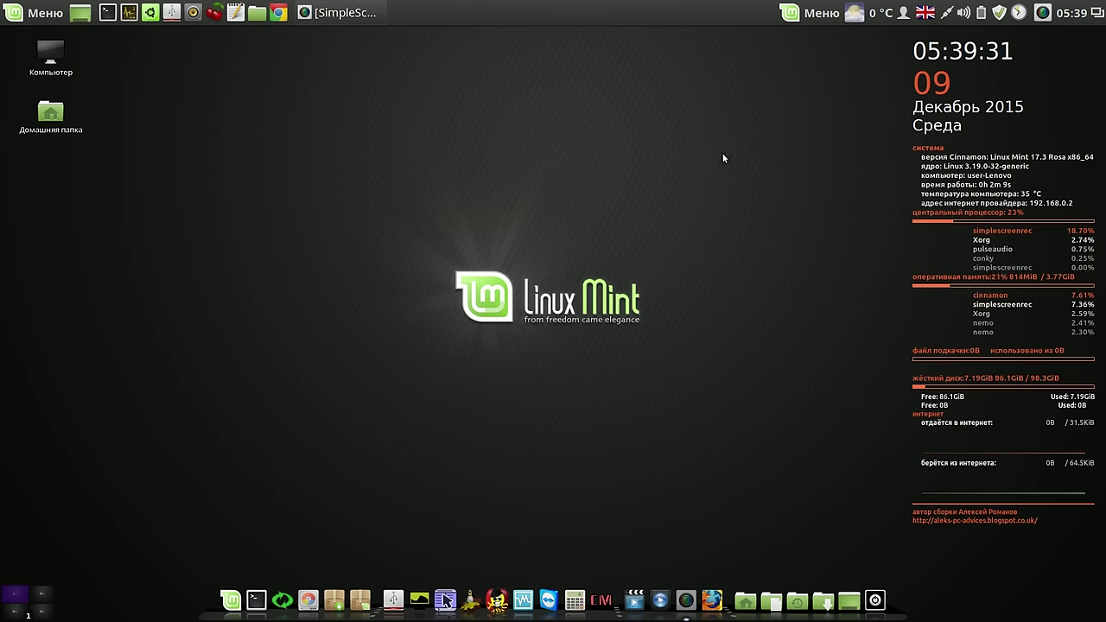
Launch Synaptic, find the casper package, and unlock its pinned version
click(335, 600)
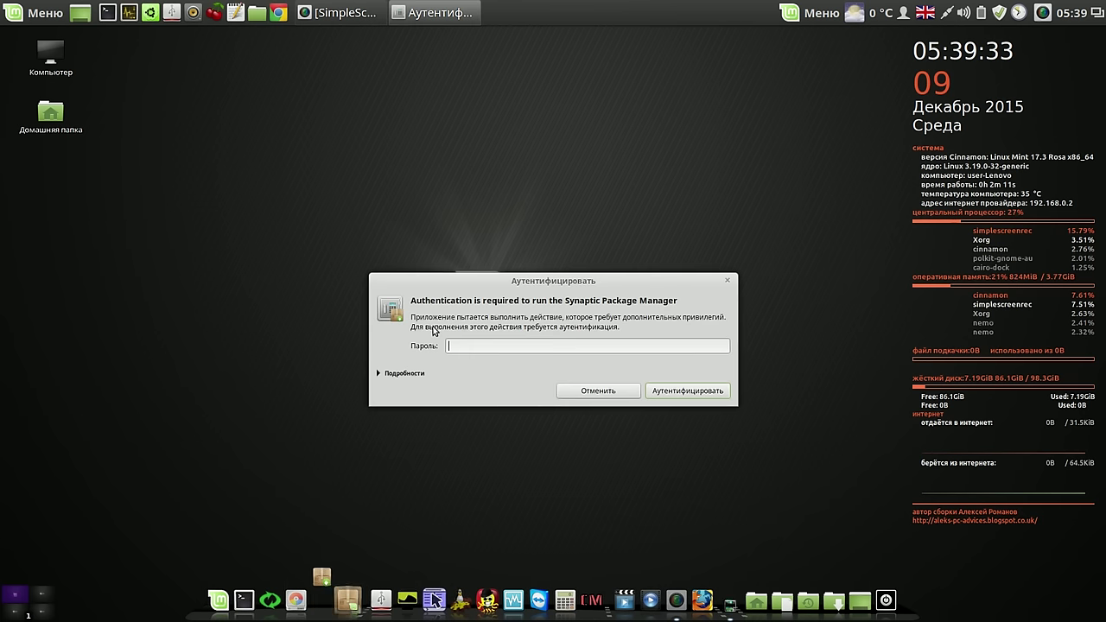
text(*)
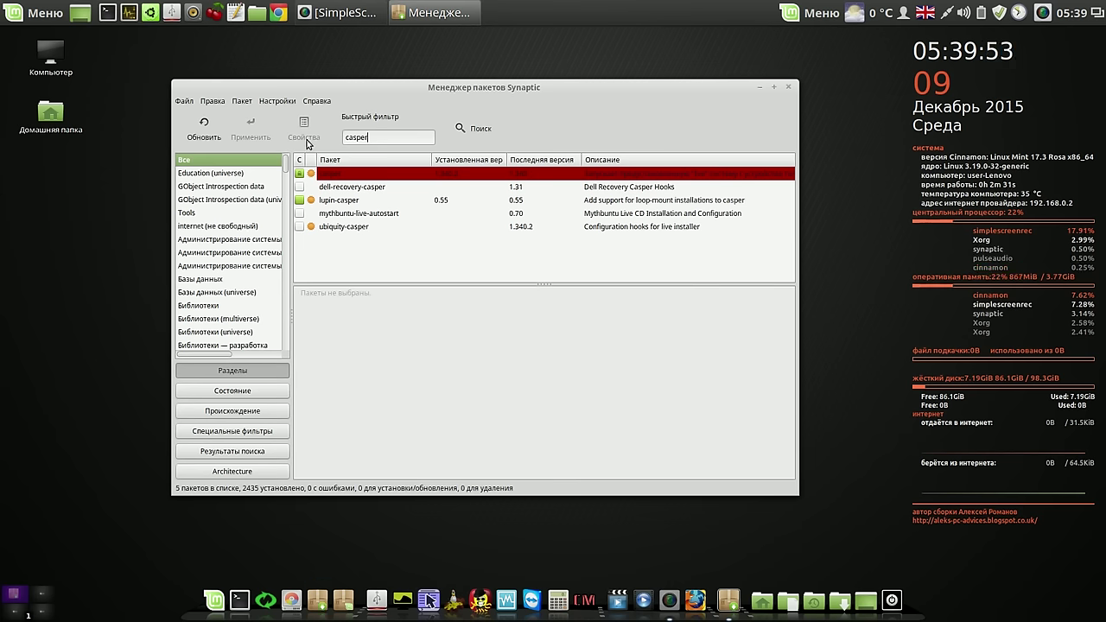
click(380, 175)
click(244, 102)
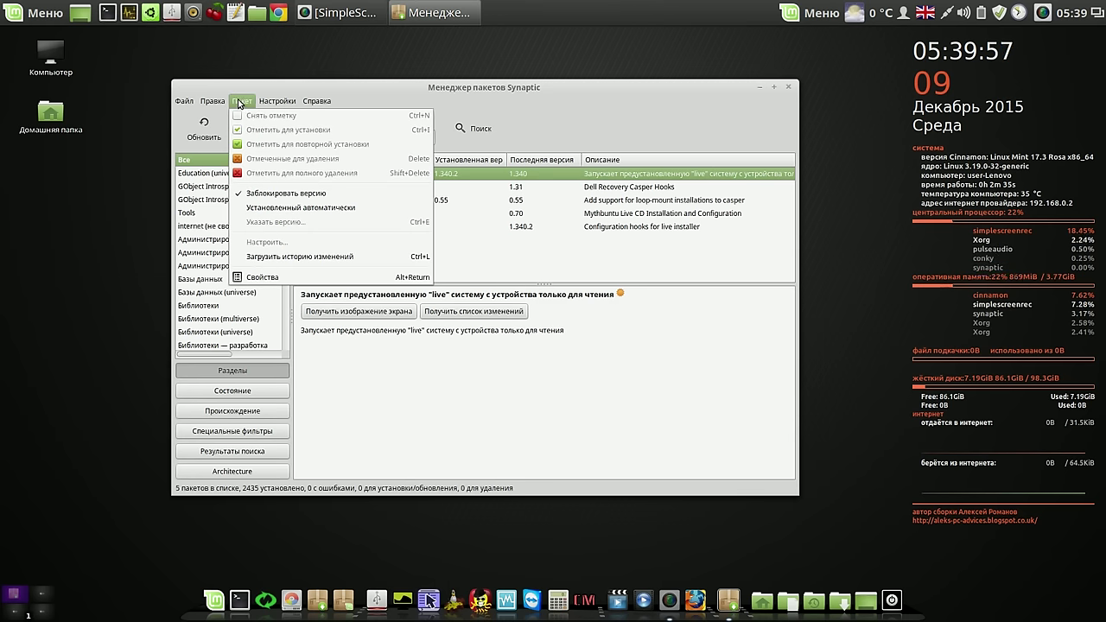
click(262, 193)
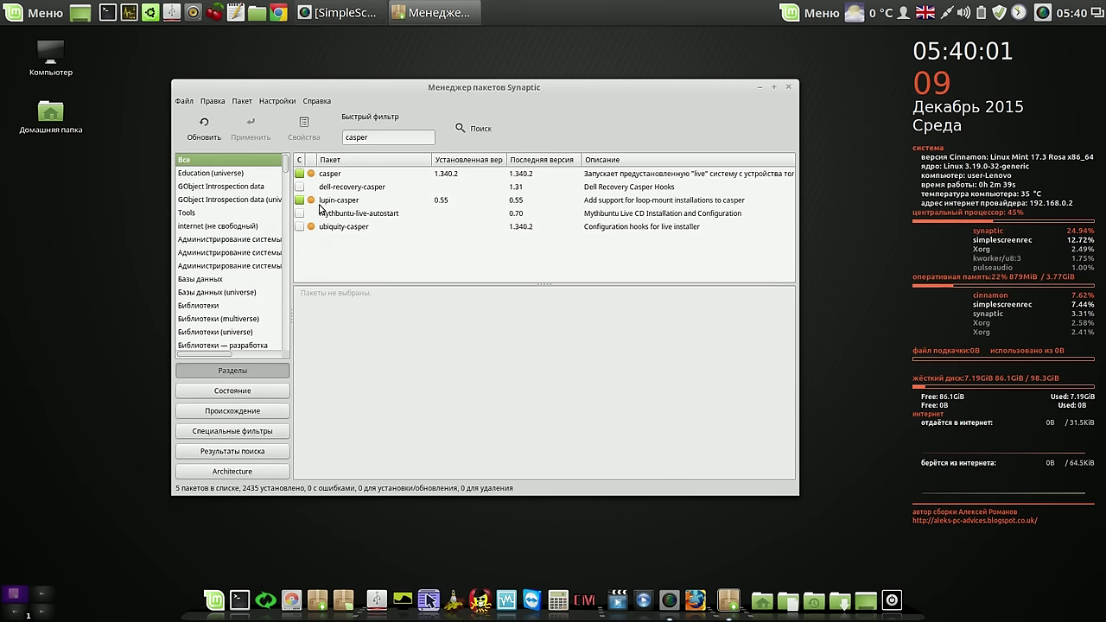
Mark casper for complete removal and apply, accepting the extra removals and installs
click(343, 177)
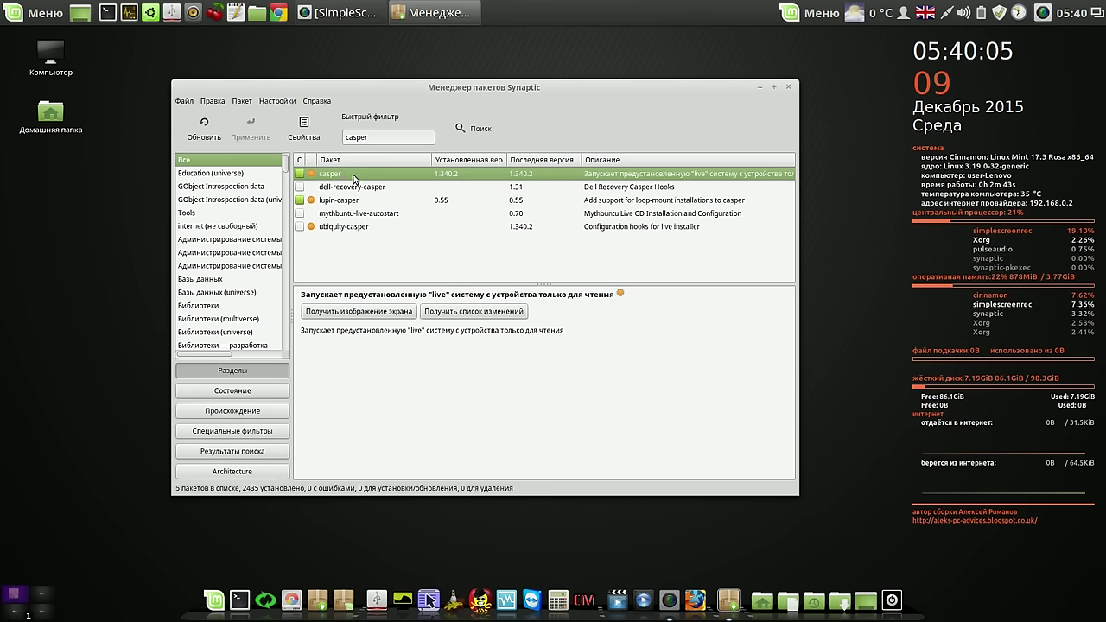
right_click(354, 178)
click(409, 243)
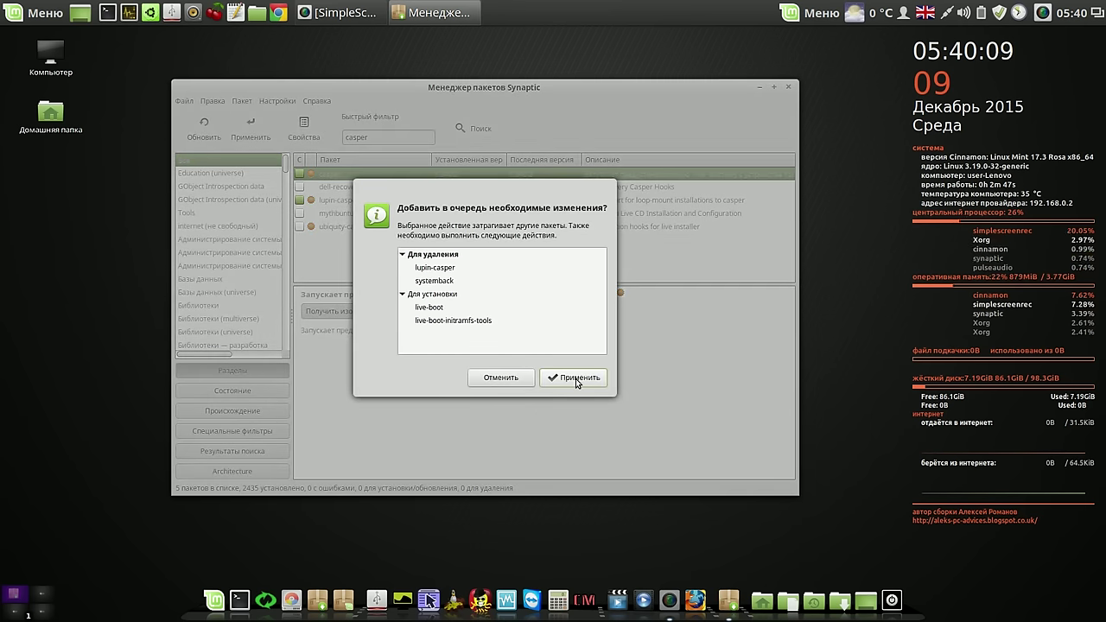
click(577, 380)
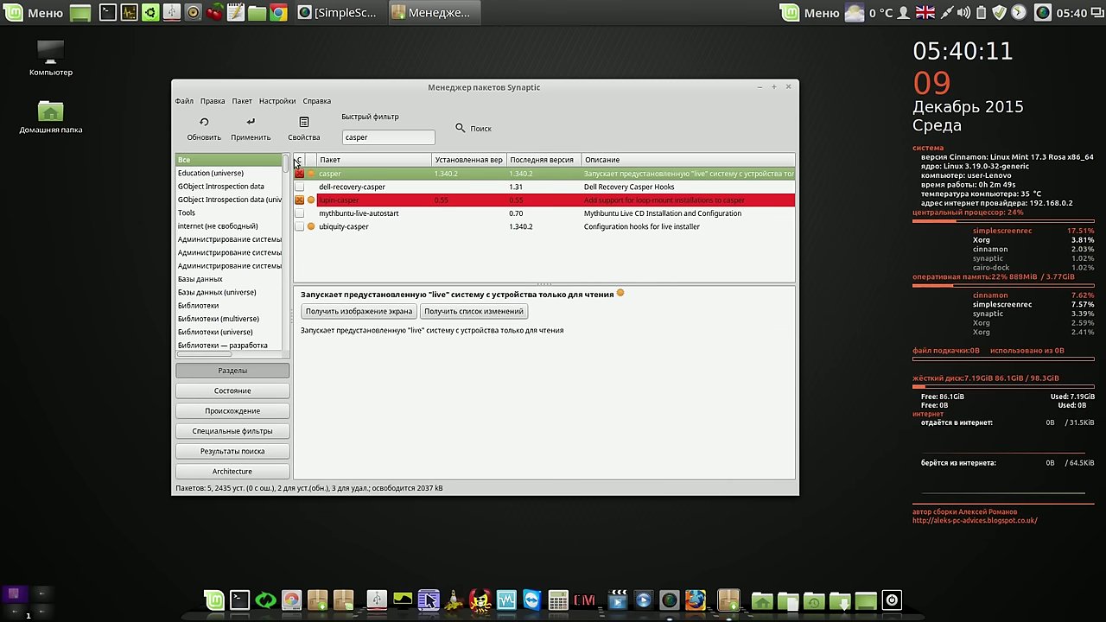
click(250, 130)
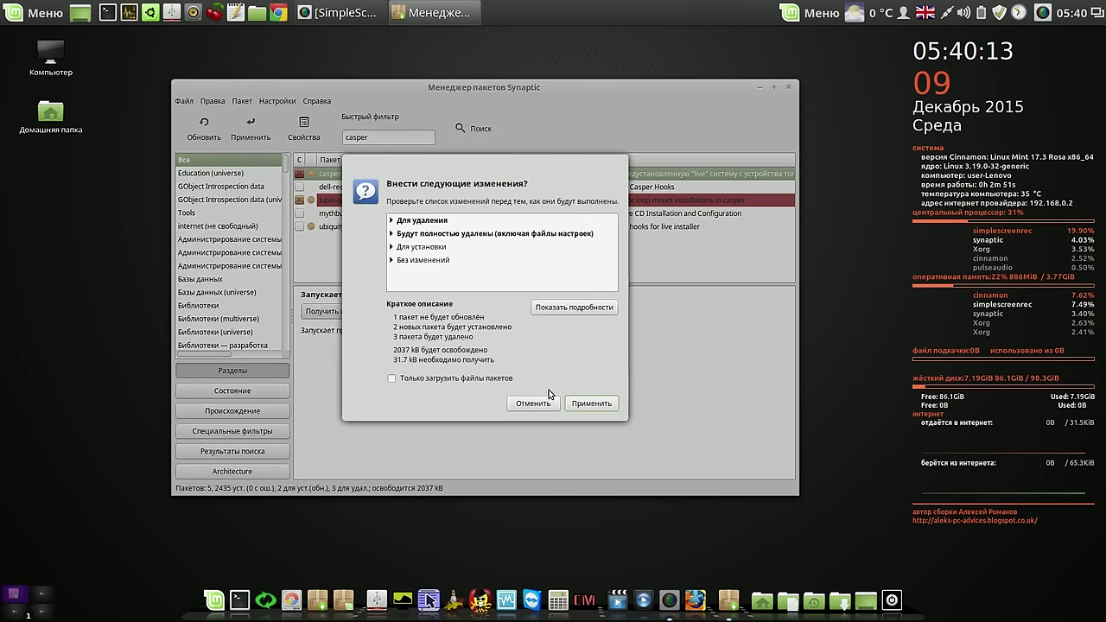
click(583, 404)
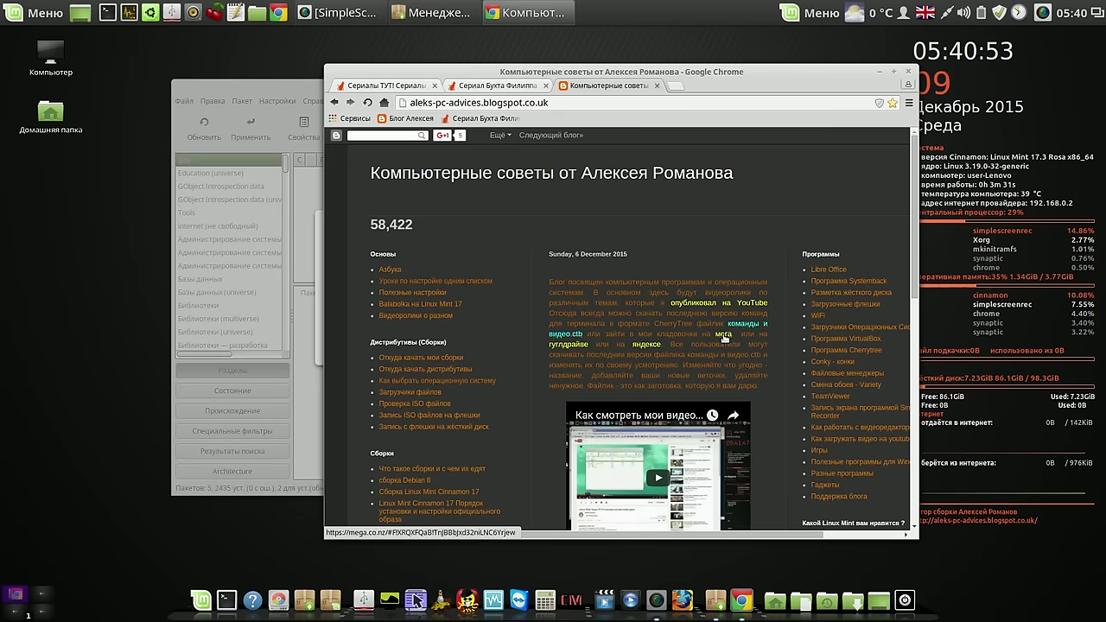
click(724, 339)
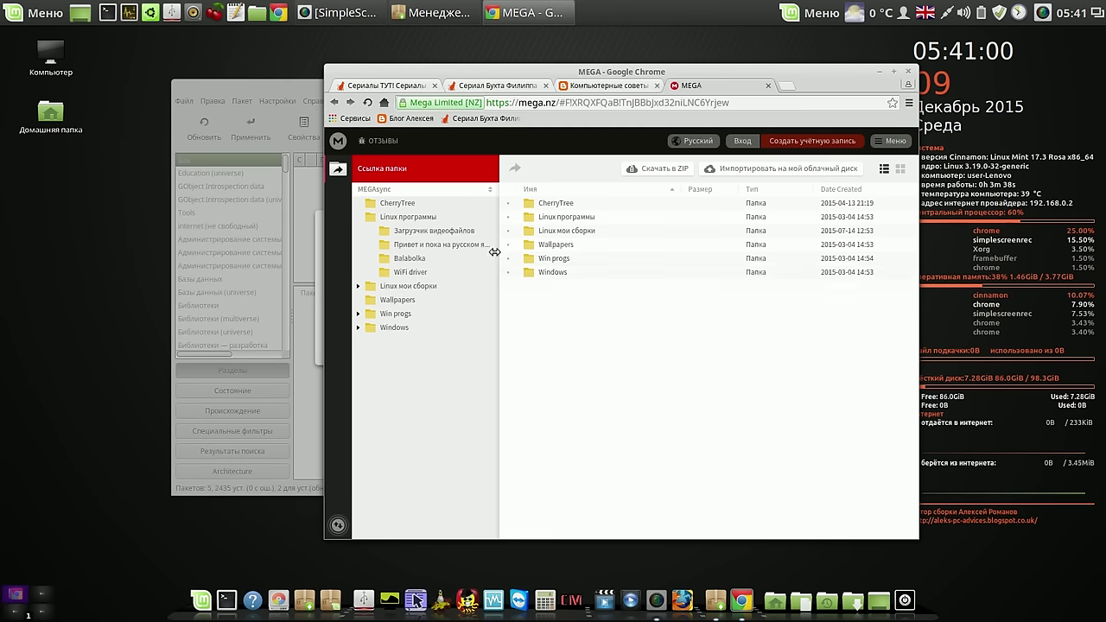
Download casper_1.340_amd64.deb from the Linux программы folder, keep it, and close Synaptic
click(440, 220)
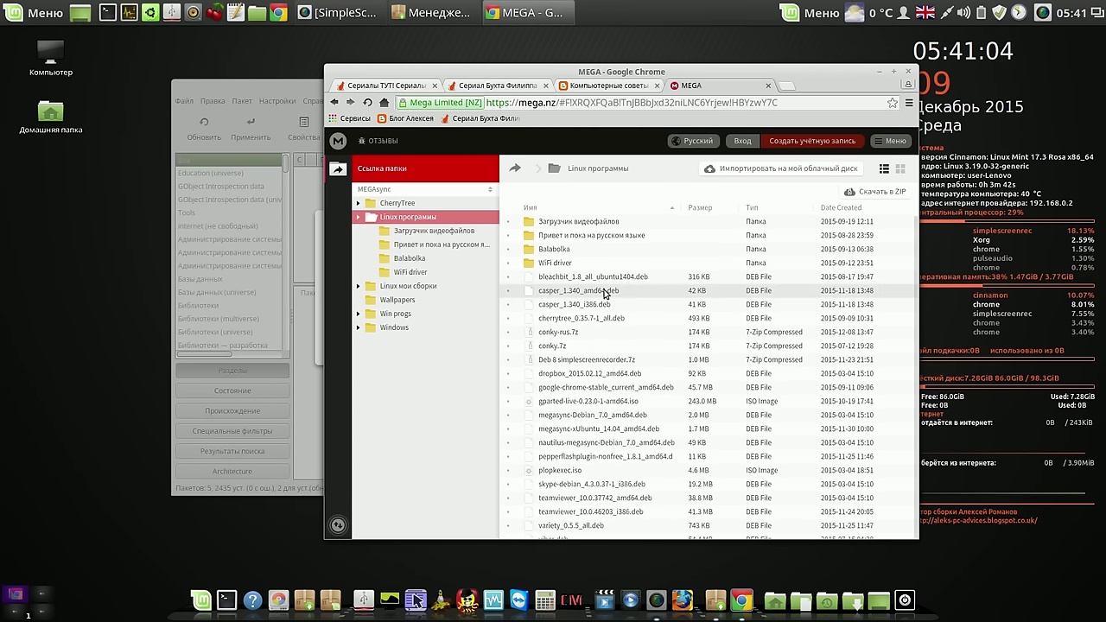
right_click(604, 294)
mouse_move(620, 304)
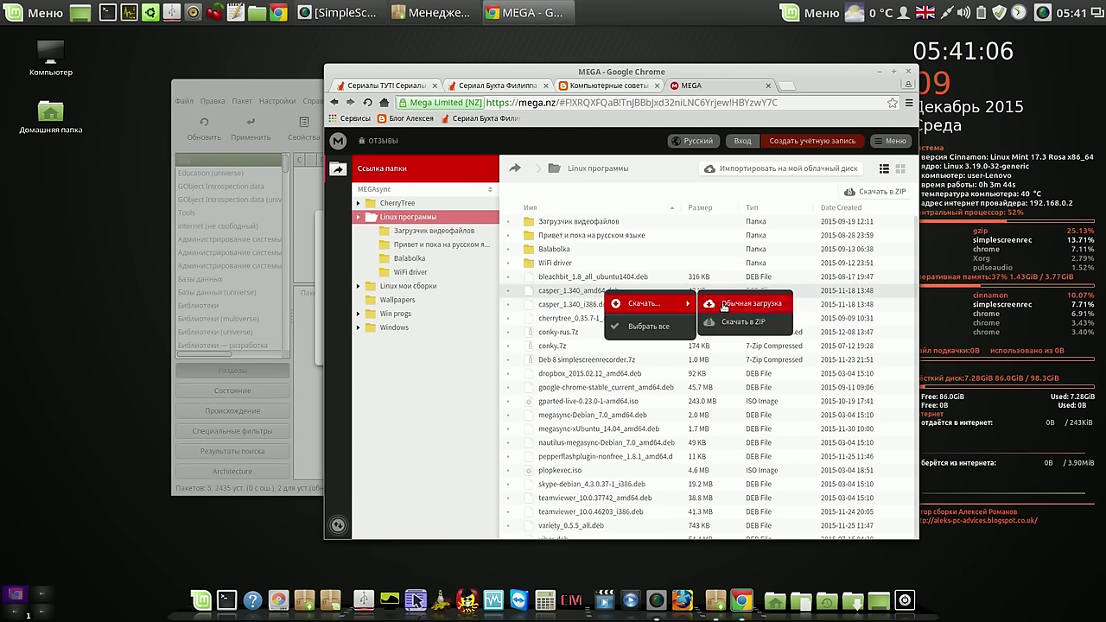
click(724, 304)
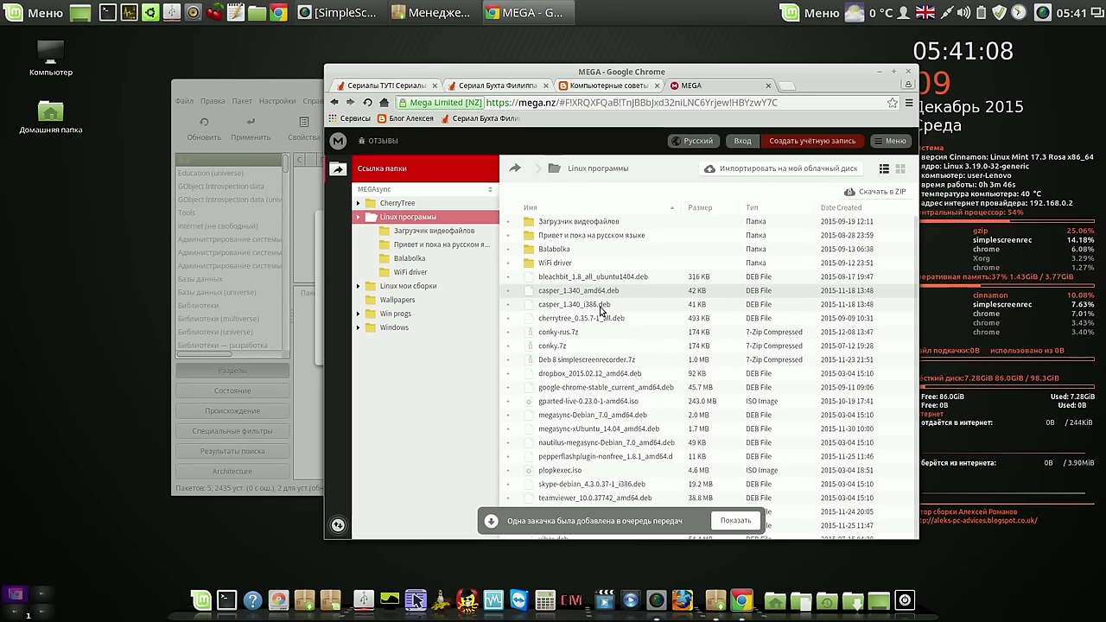
click(736, 522)
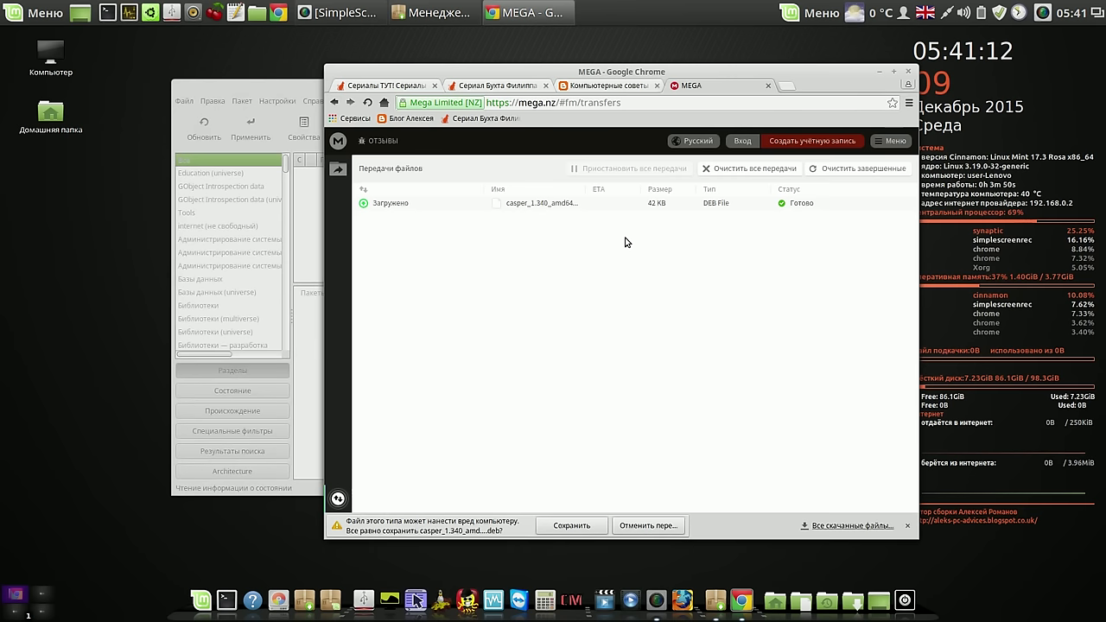
click(572, 525)
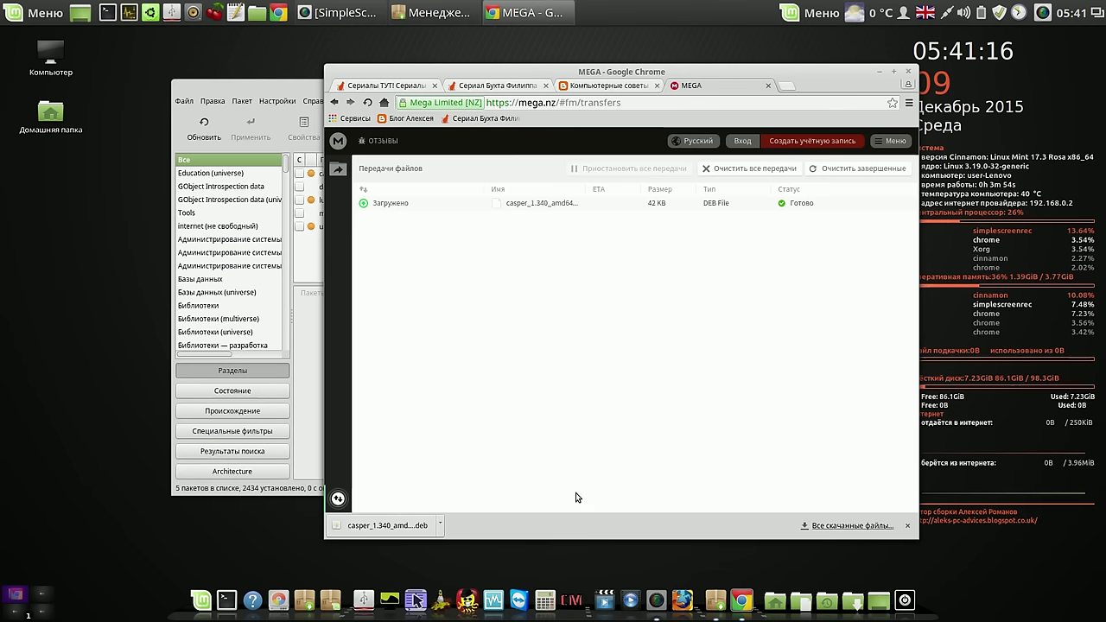
click(280, 87)
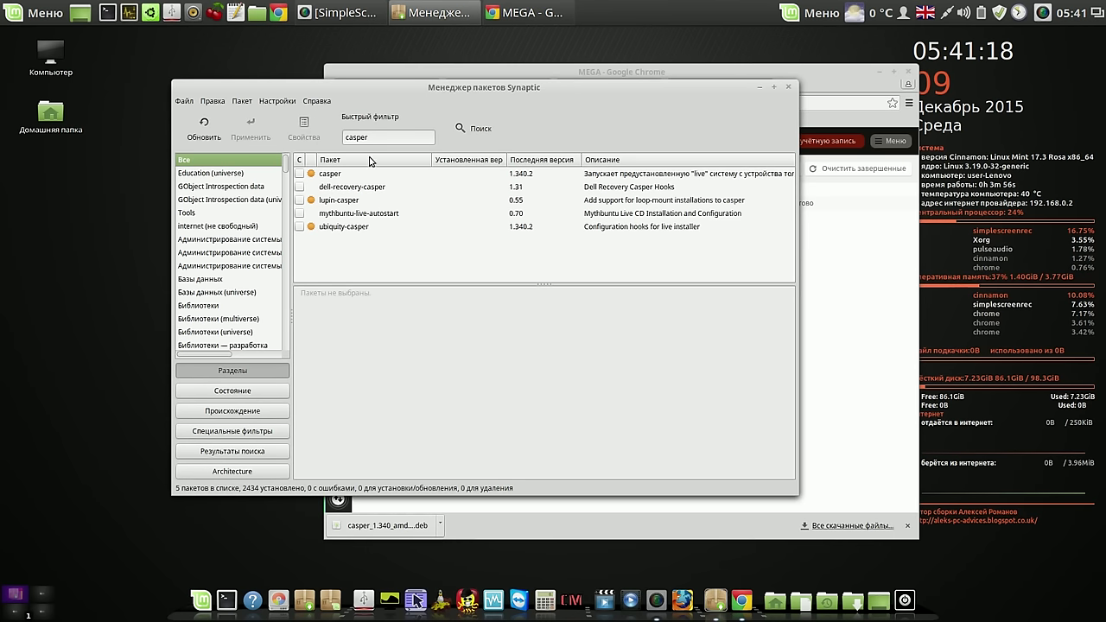
click(789, 90)
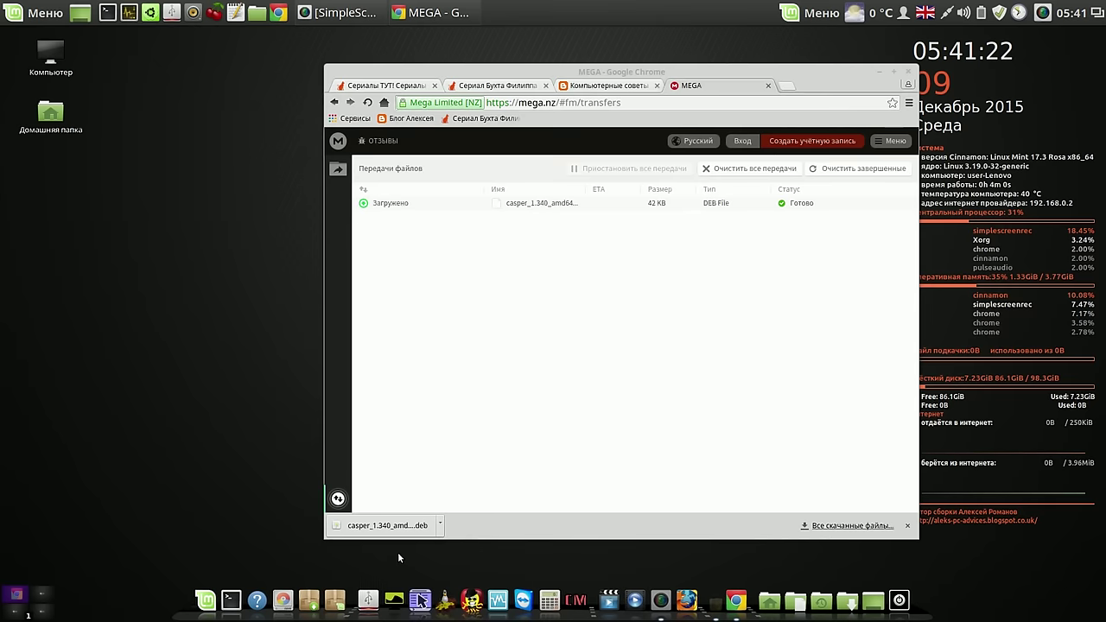
Open the casper .deb in GDebi, dismiss the later-version warning, and install it with the admin password
click(392, 526)
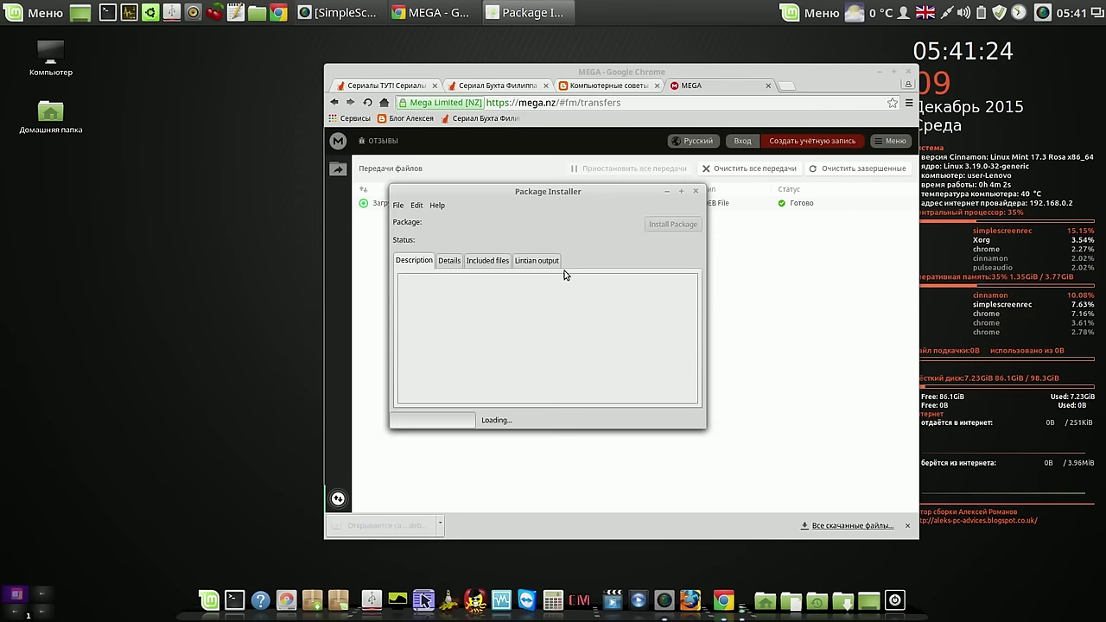
click(908, 74)
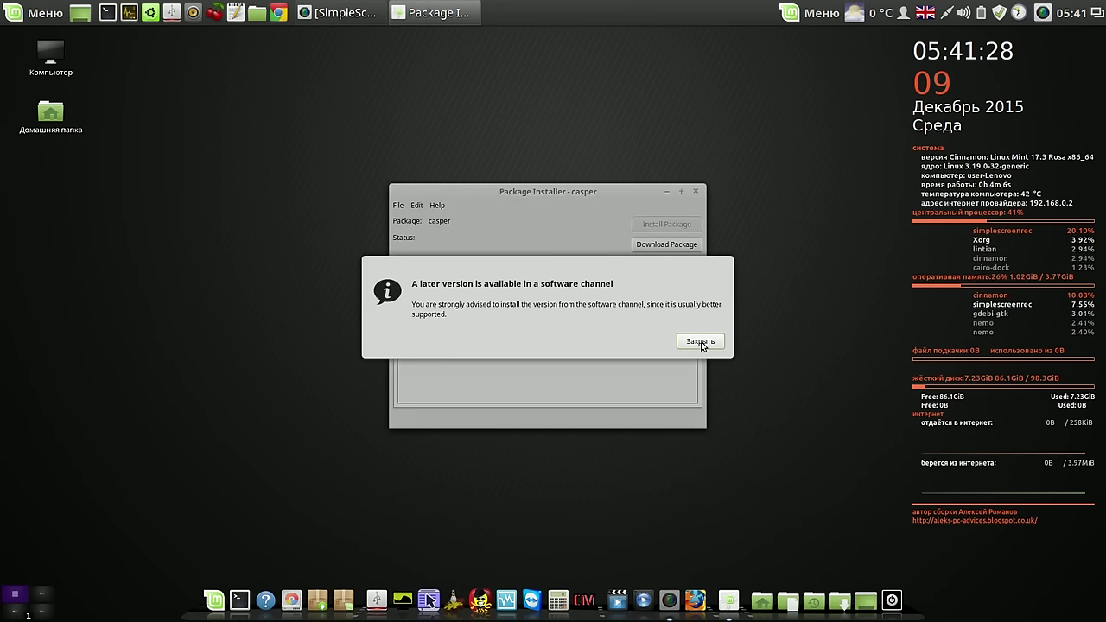
click(701, 341)
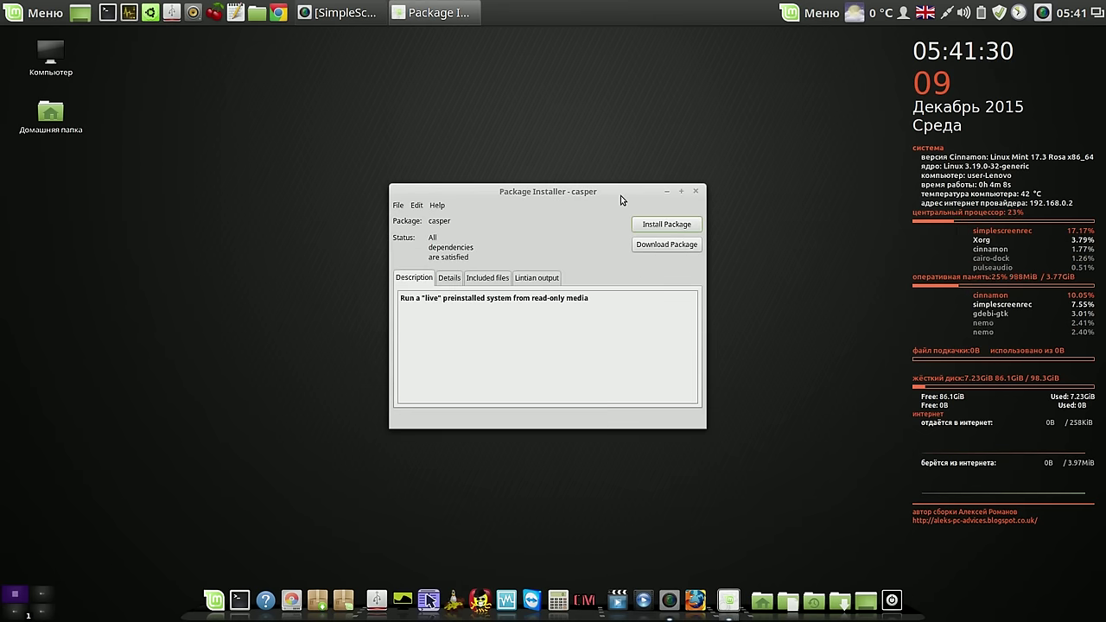
drag(620, 195, 647, 156)
click(688, 187)
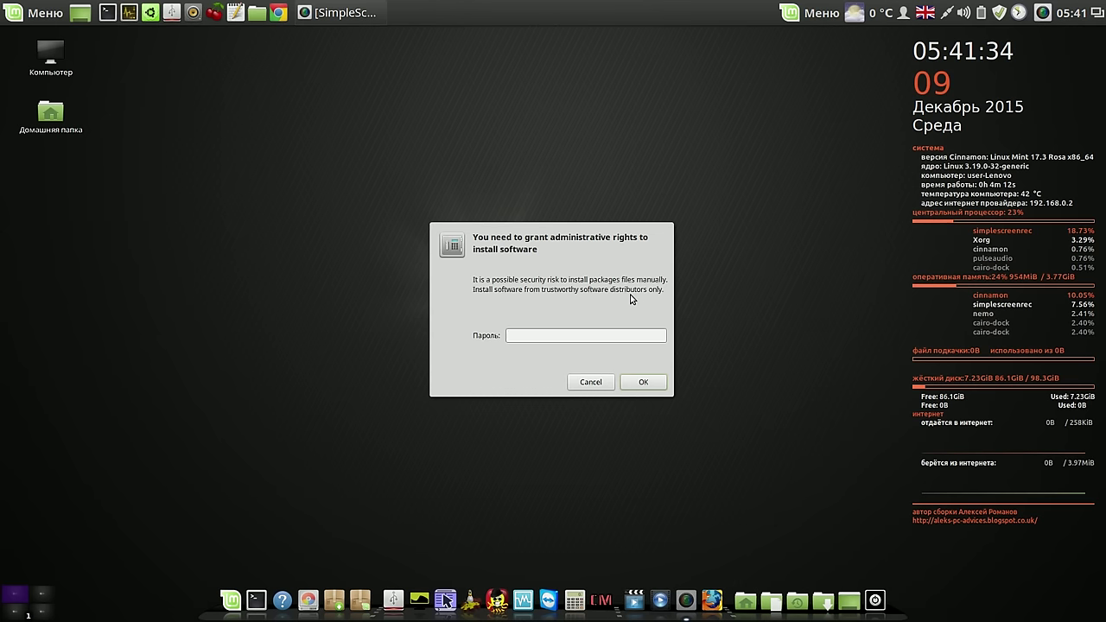
text(•)
key(Return)
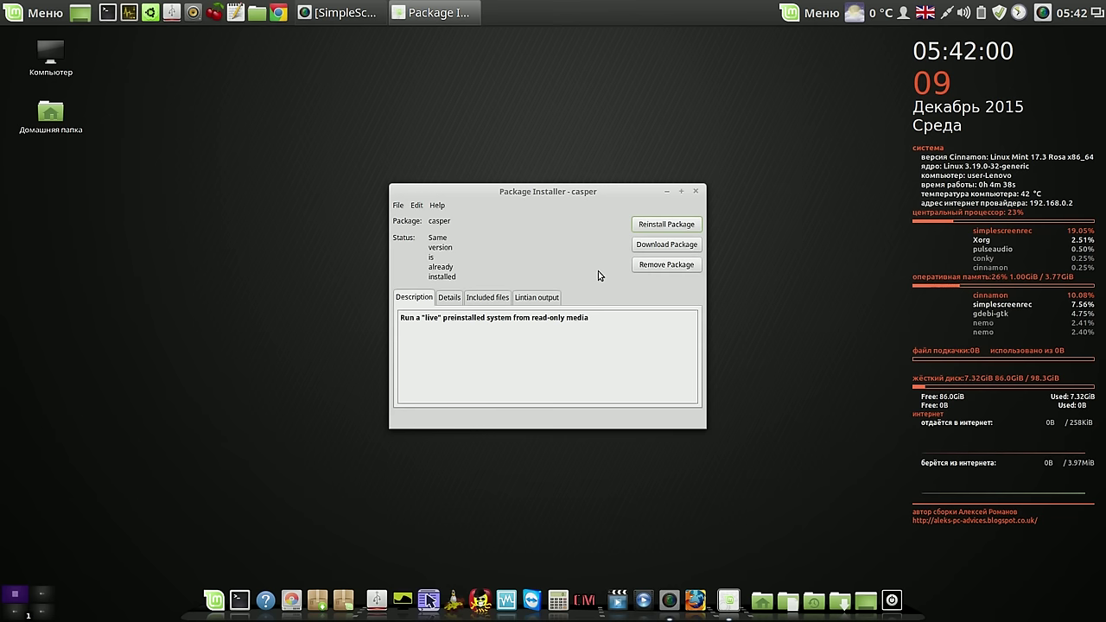
Close GDebi and launch the Software Manager from the Menu
click(698, 194)
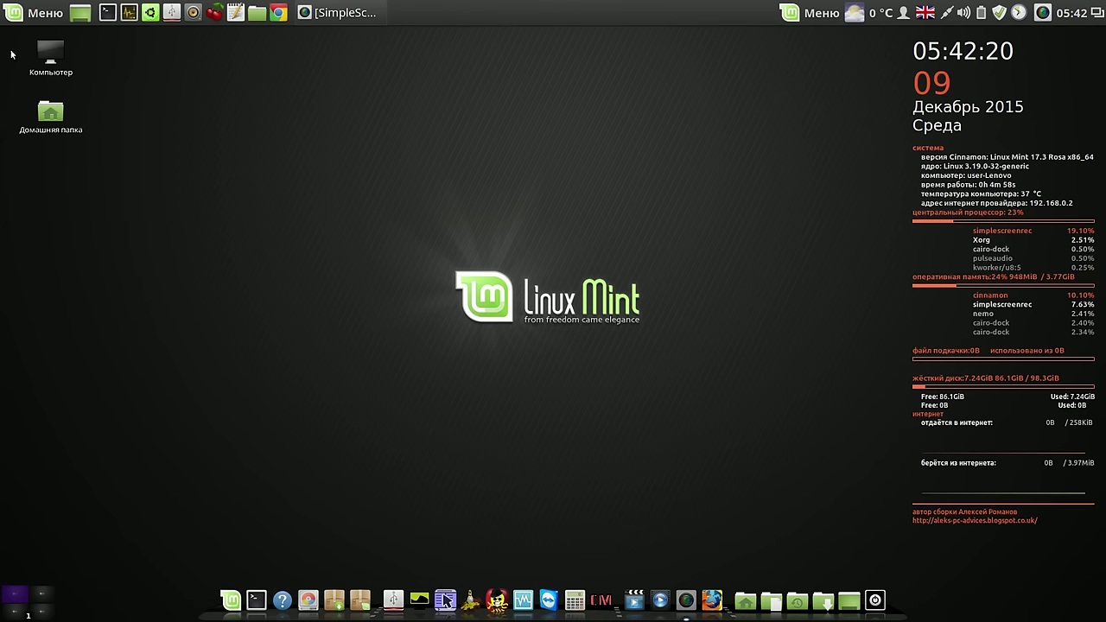
click(27, 17)
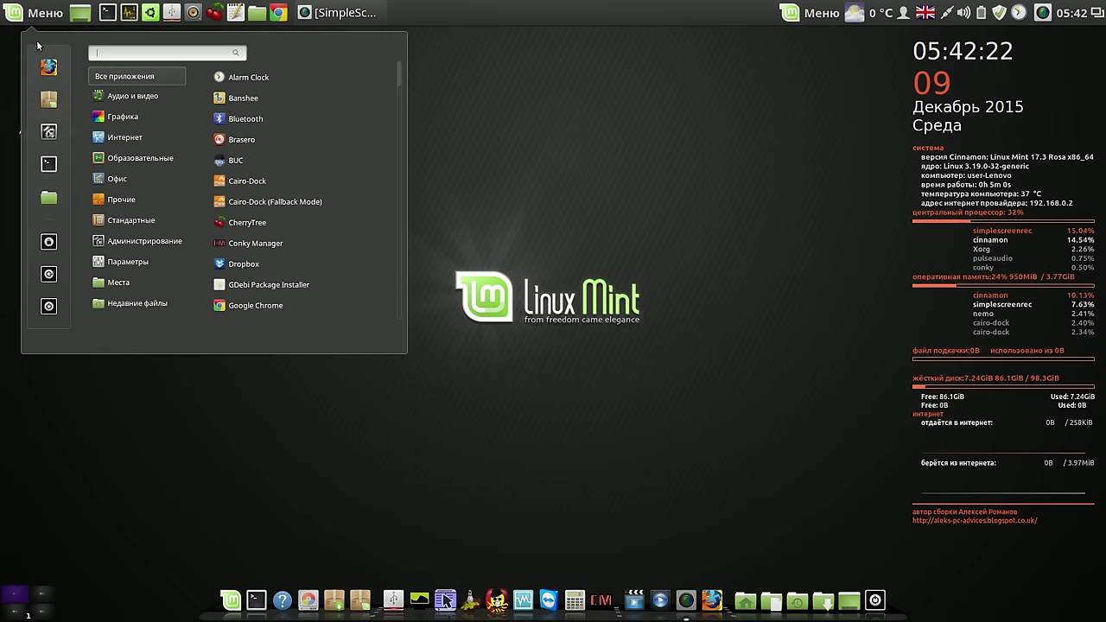
click(47, 101)
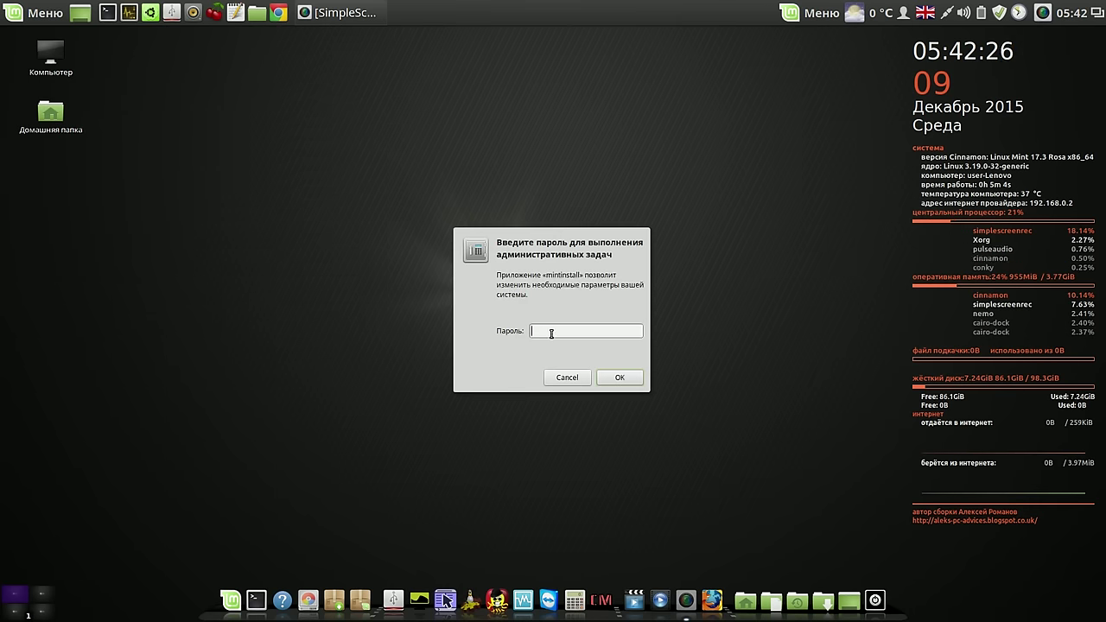
Authenticate with the admin password and search the Software Manager for systemback
text(•••)
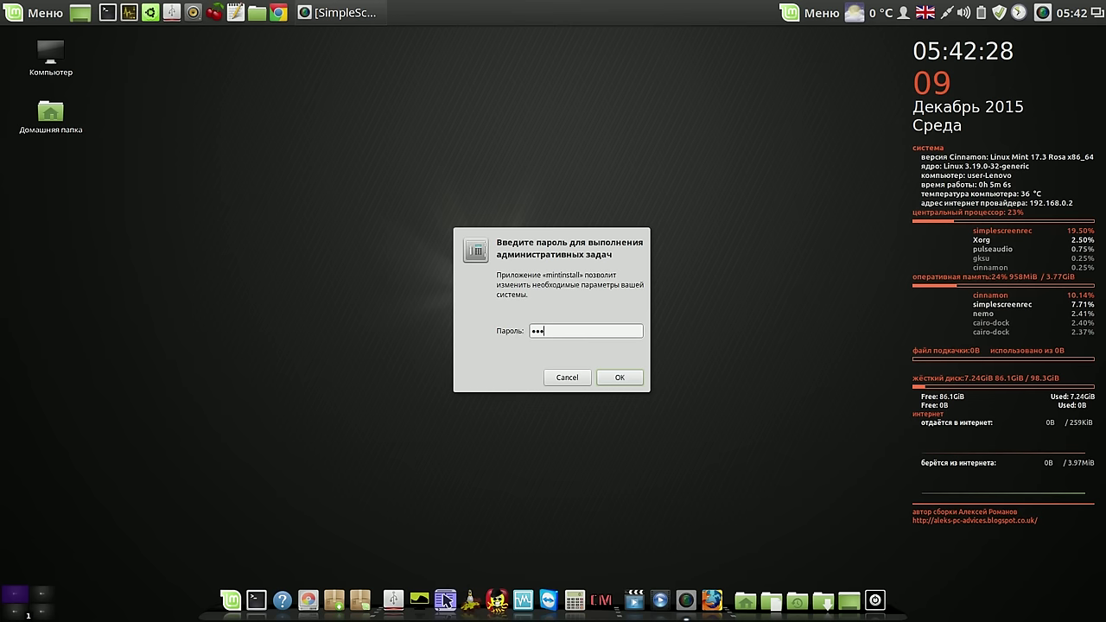
key(Return)
text(system)
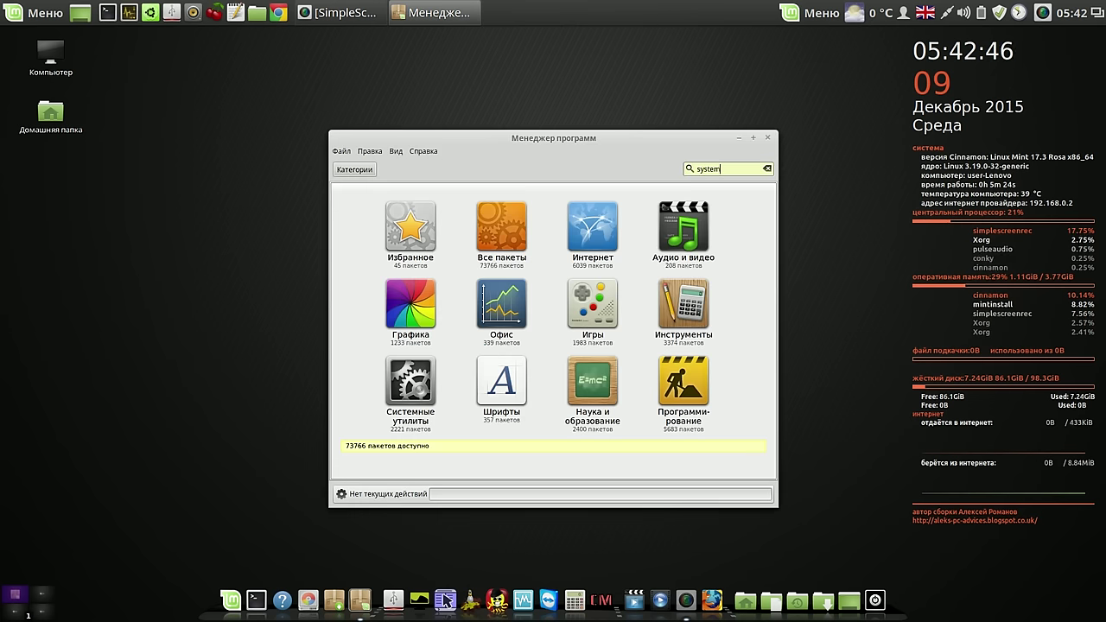
text(back)
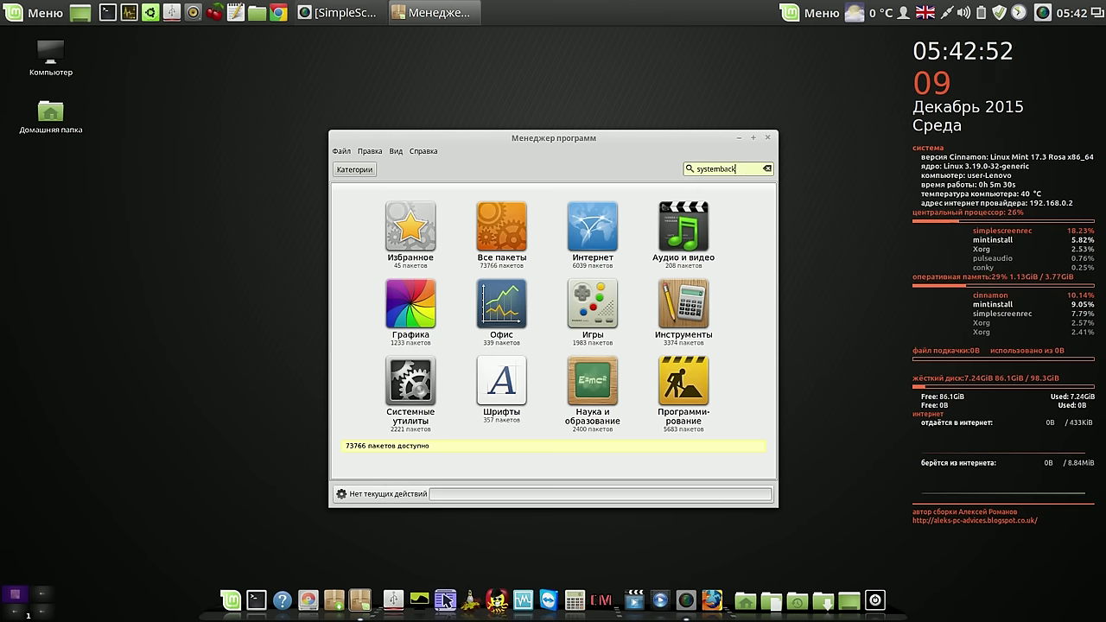
click(696, 168)
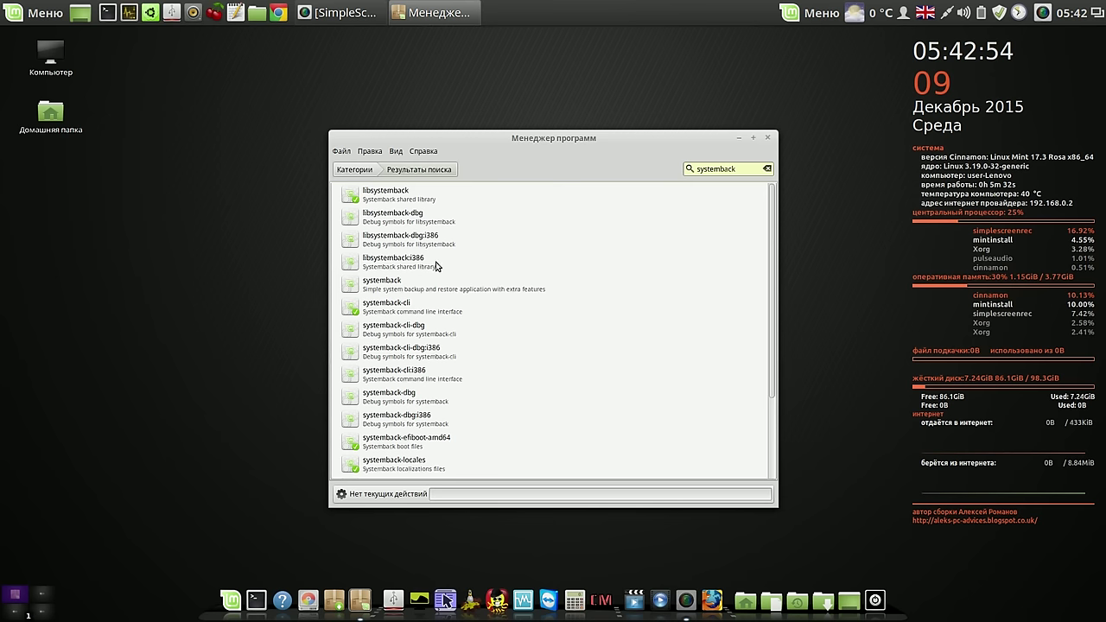
Install the systemback package from its details page and close the Software Manager
click(381, 286)
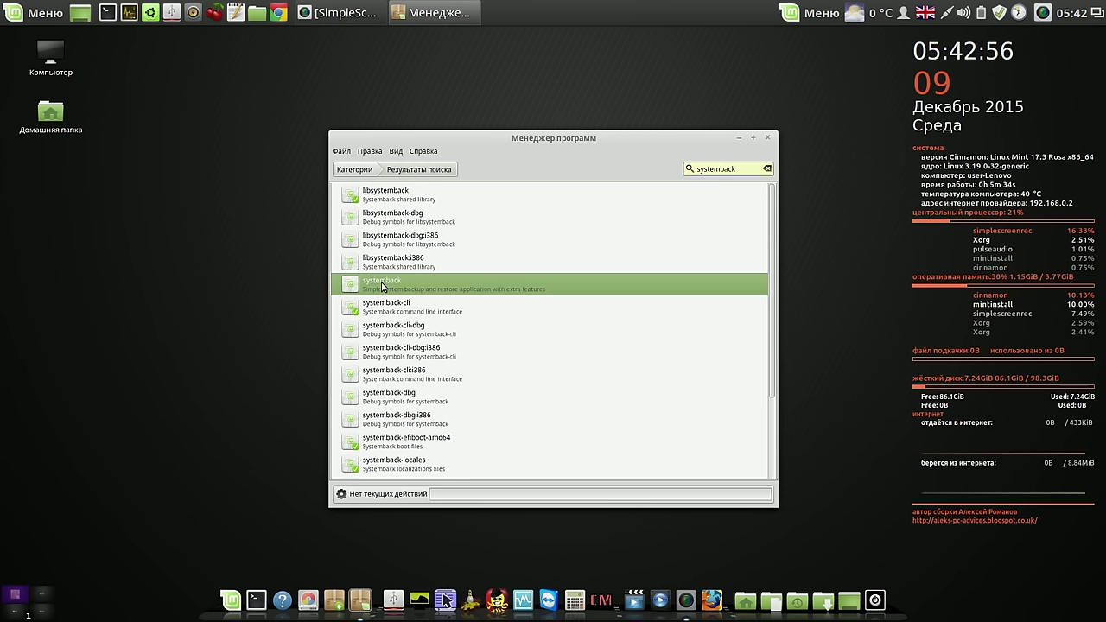
double_click(381, 282)
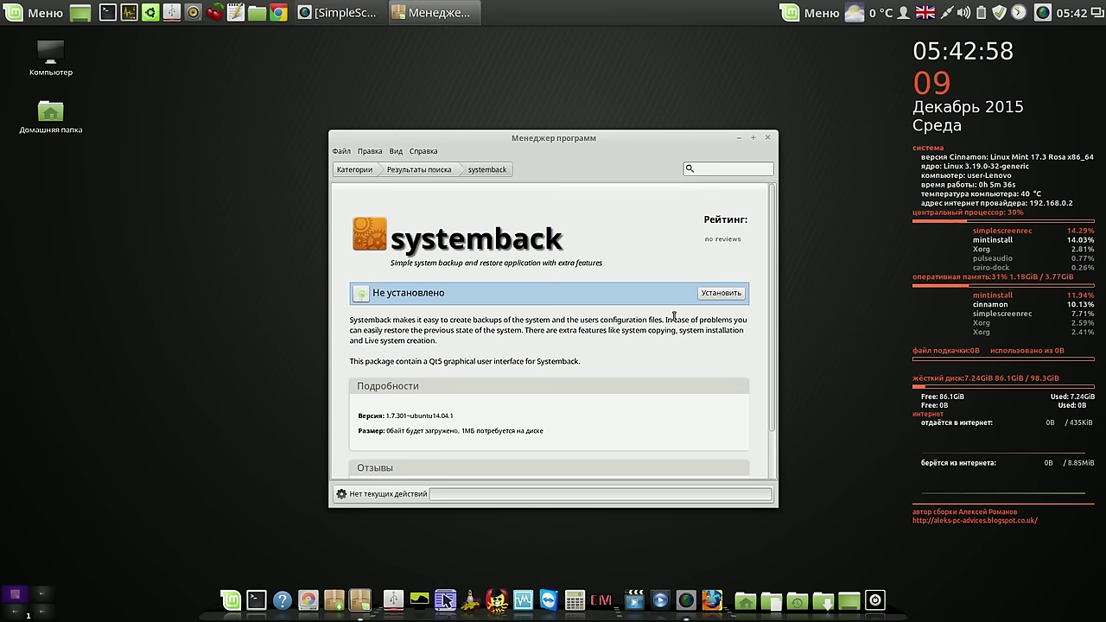
click(720, 294)
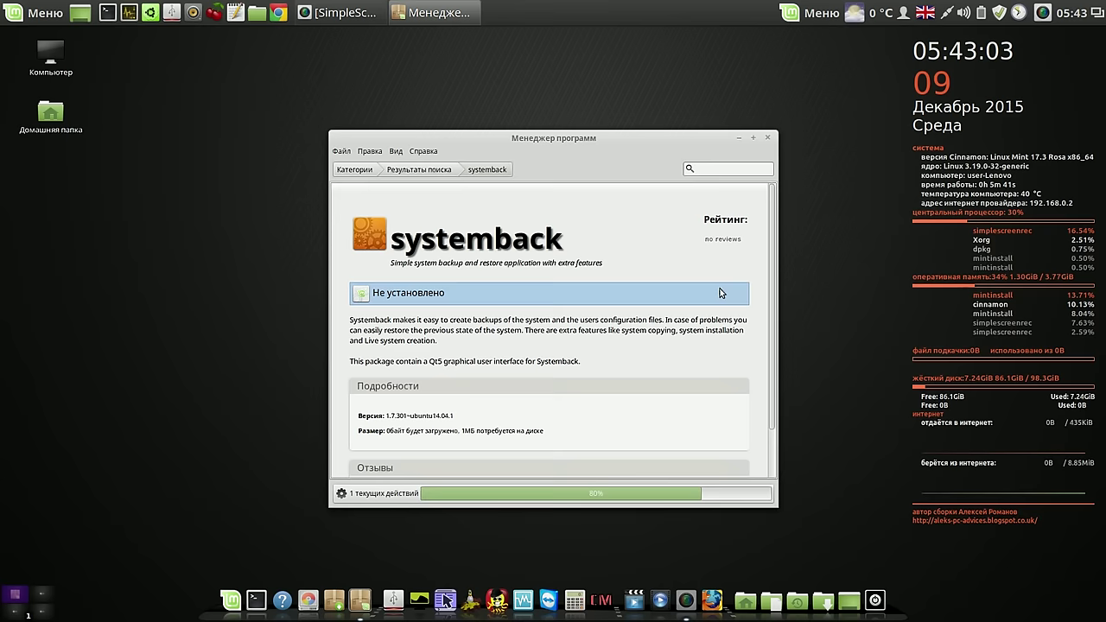
drag(658, 135, 475, 60)
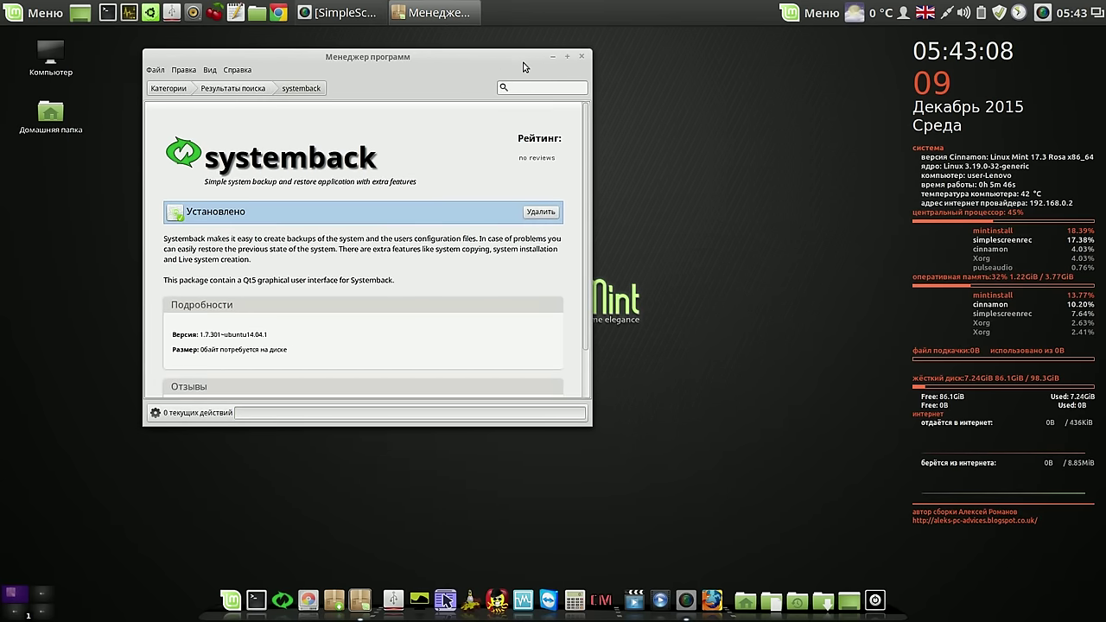
click(582, 59)
Launch Systemback with the admin password, view its Settings, and return to the first function page
click(280, 598)
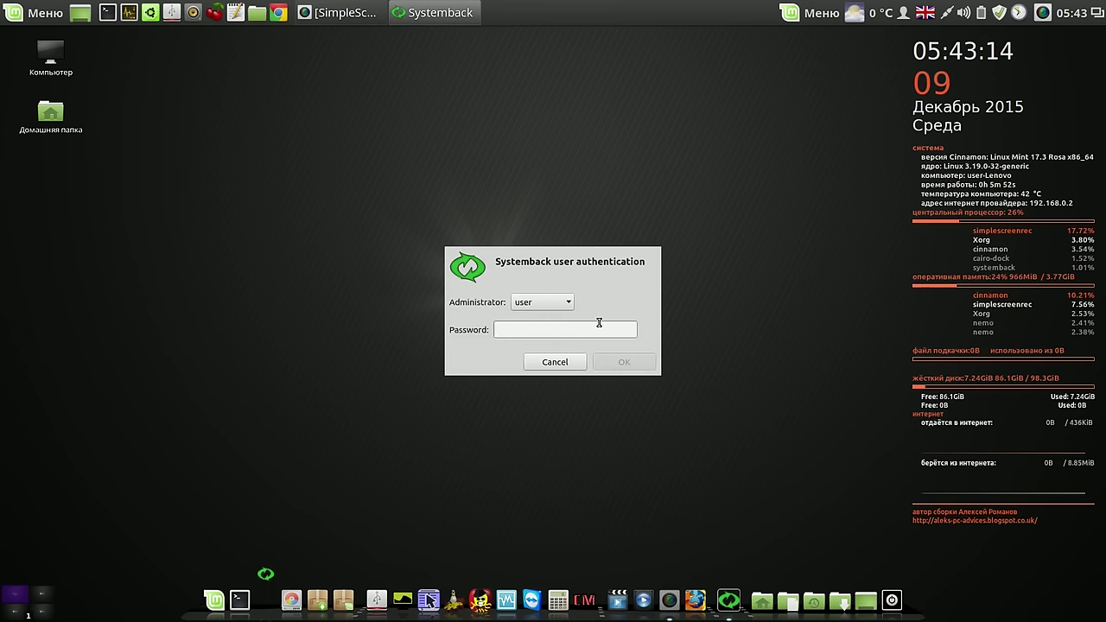
text(123456)
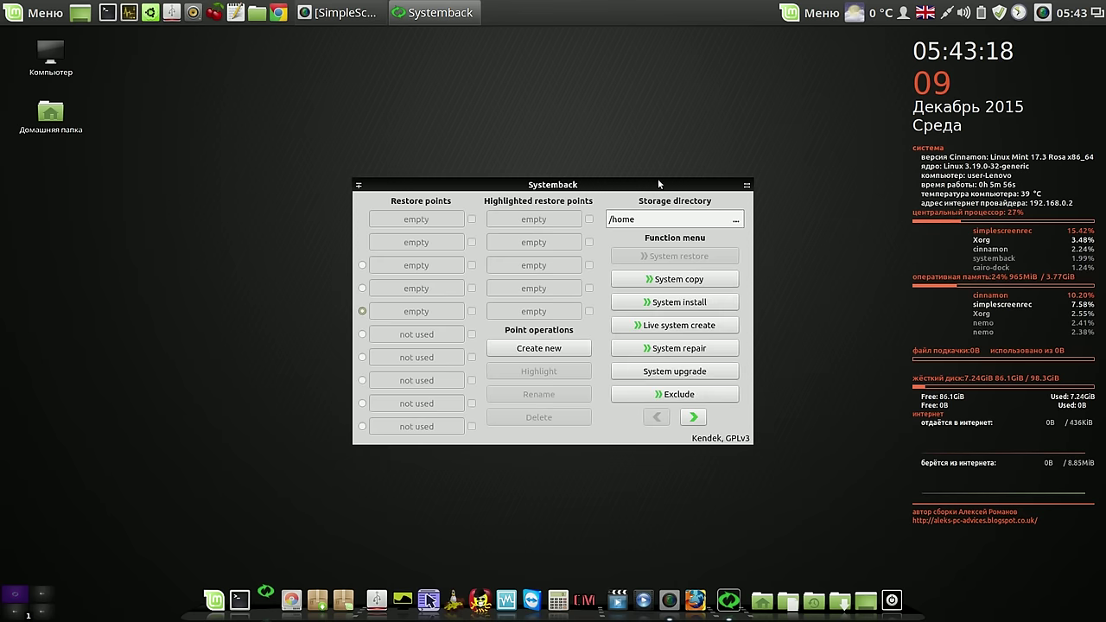
drag(654, 182, 499, 79)
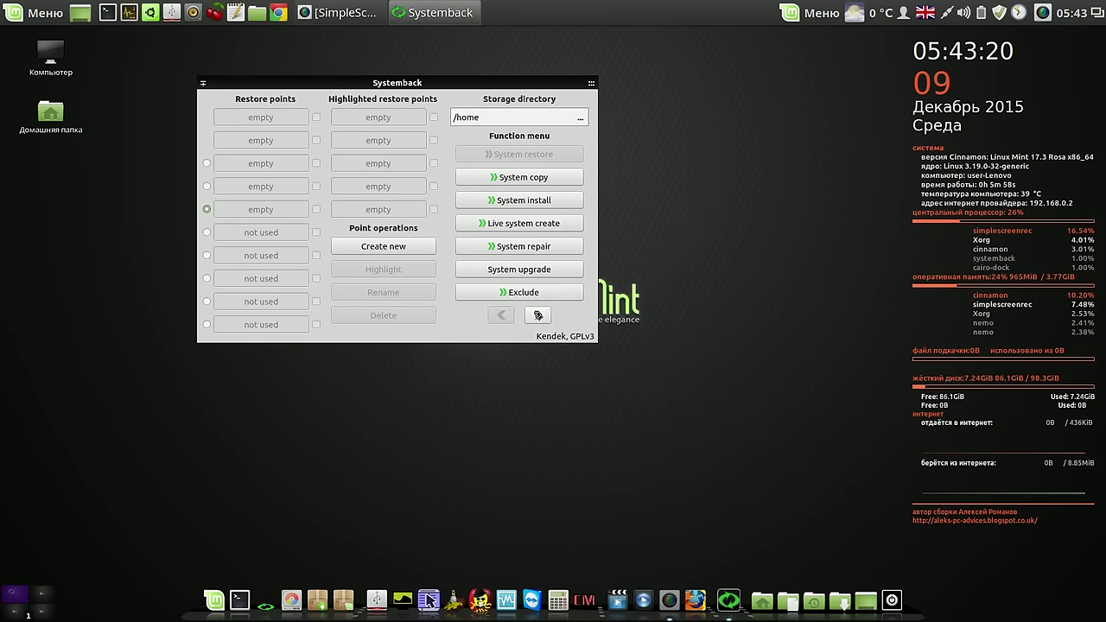
click(537, 315)
click(525, 201)
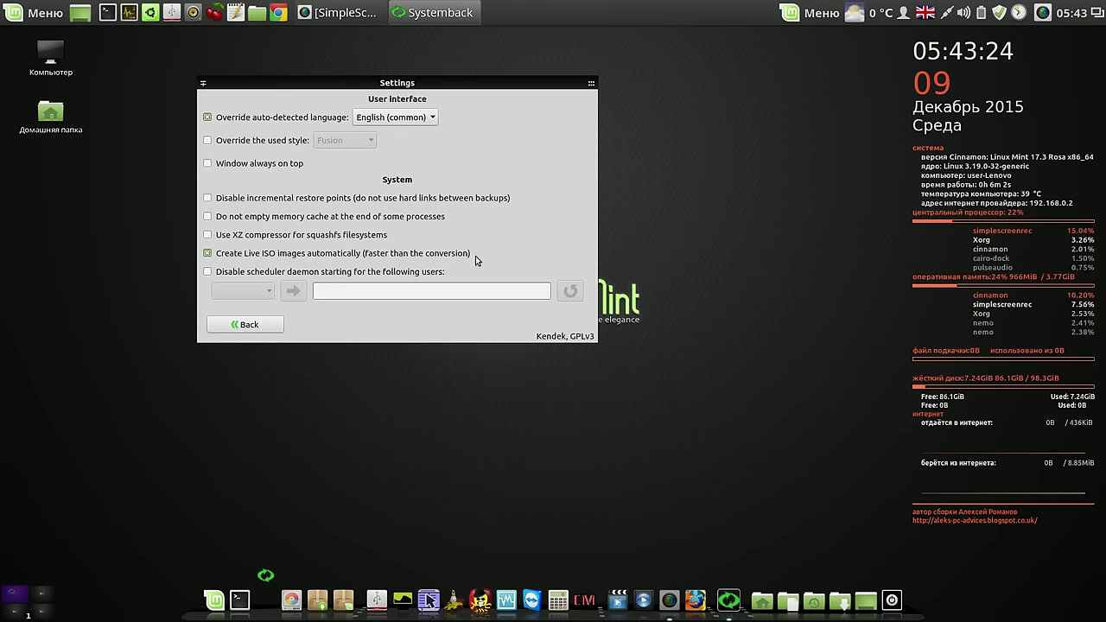
click(245, 325)
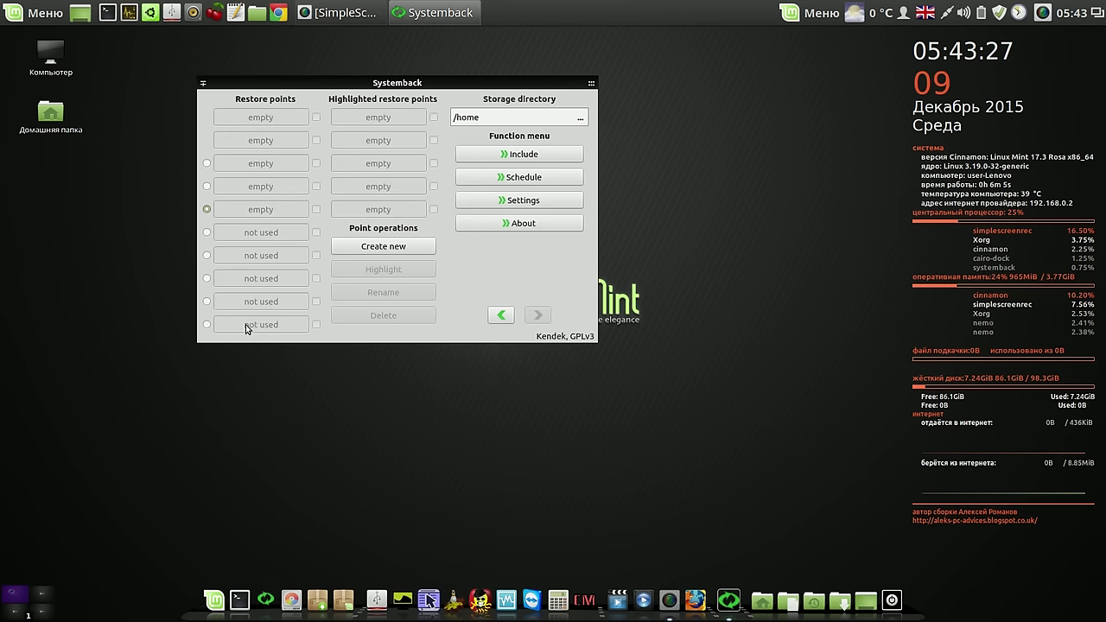
click(501, 316)
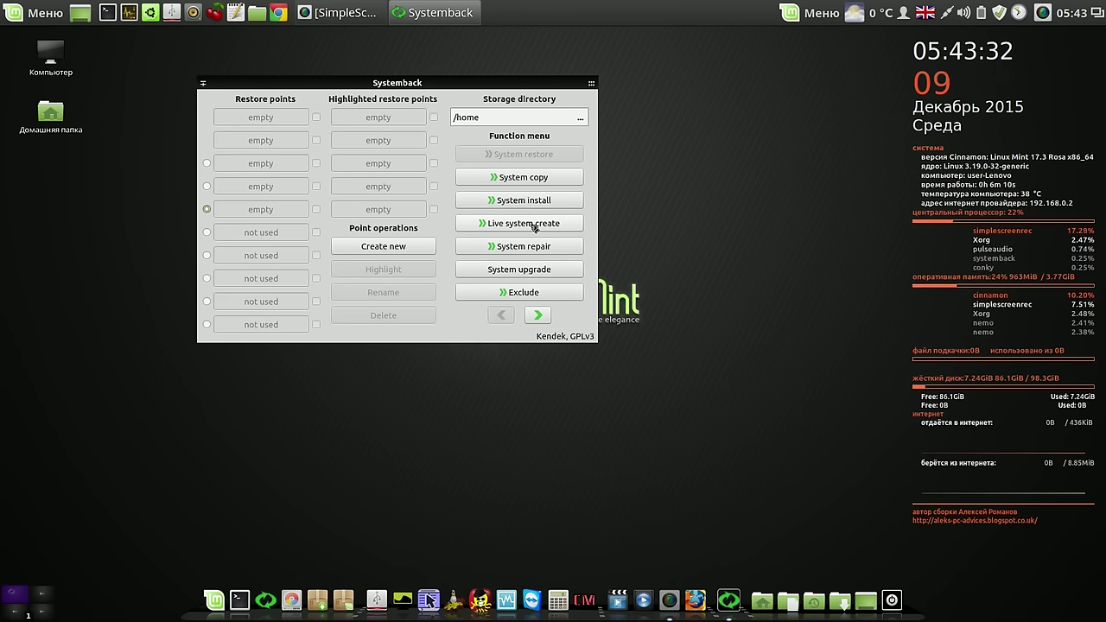
Exclude the Шаблоны and Общедоступные user folders from the live system
click(522, 293)
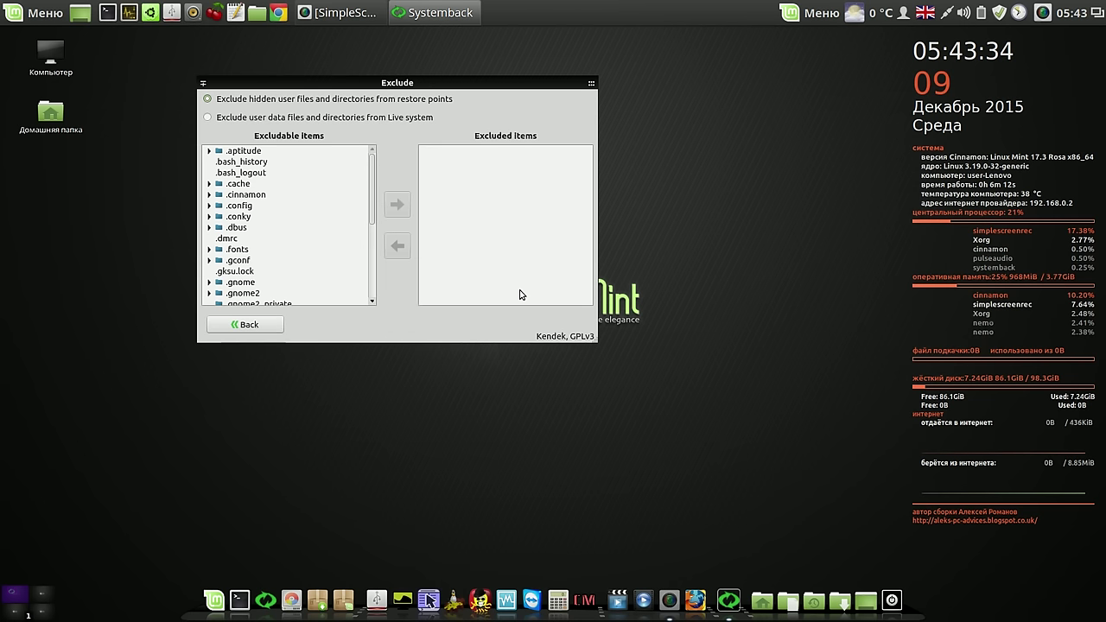
click(211, 118)
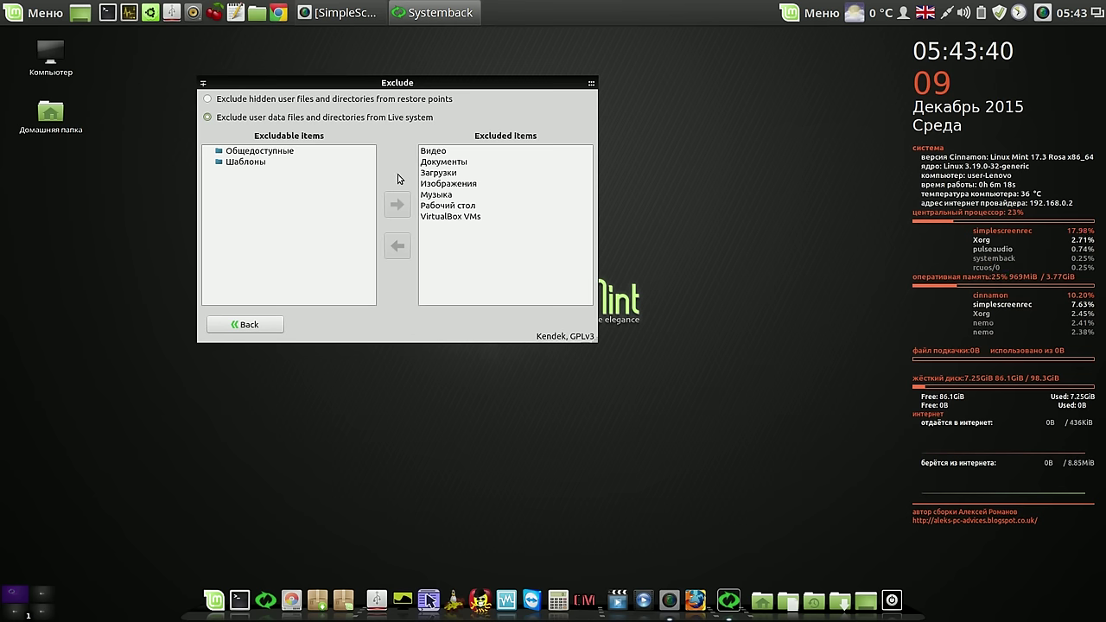
click(261, 163)
click(394, 206)
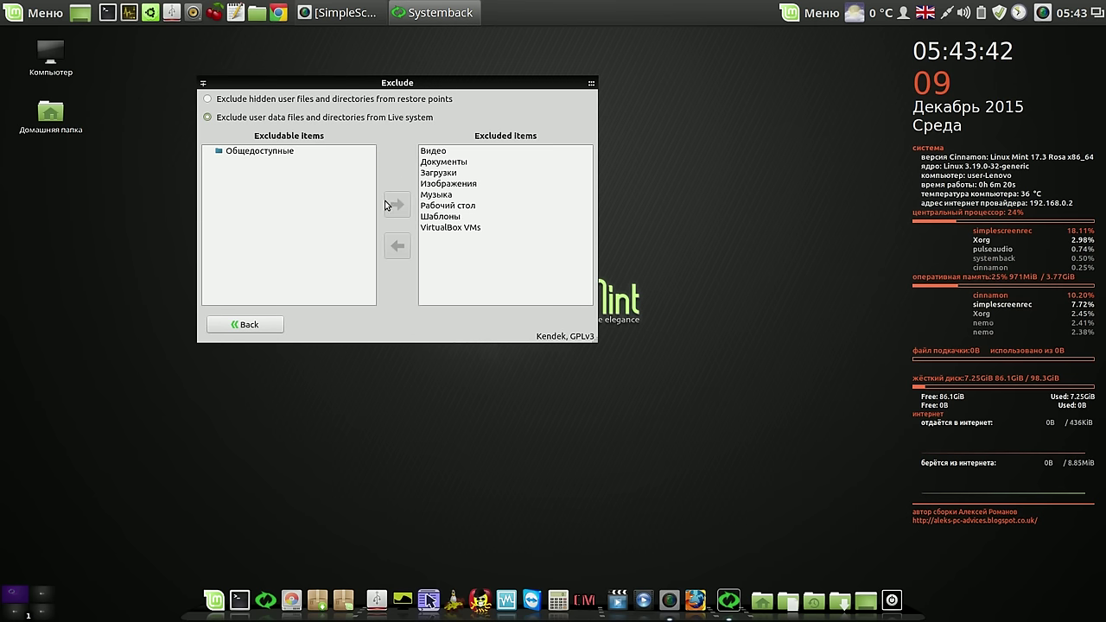
click(290, 153)
click(388, 212)
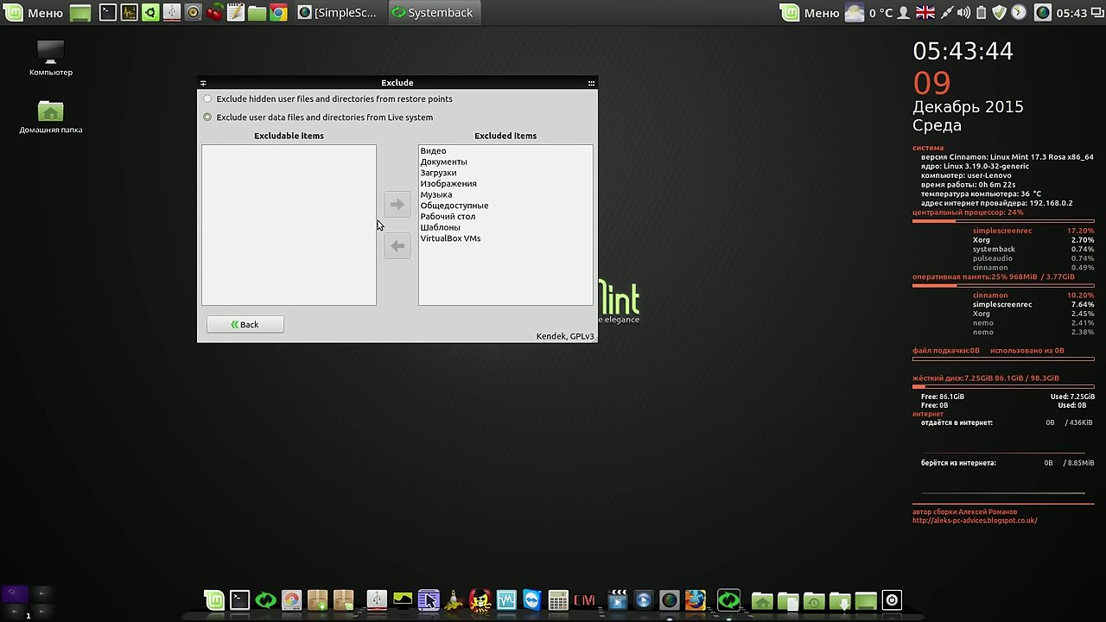
Add the hidden .Skype folder to the items excluded from restore points
click(208, 99)
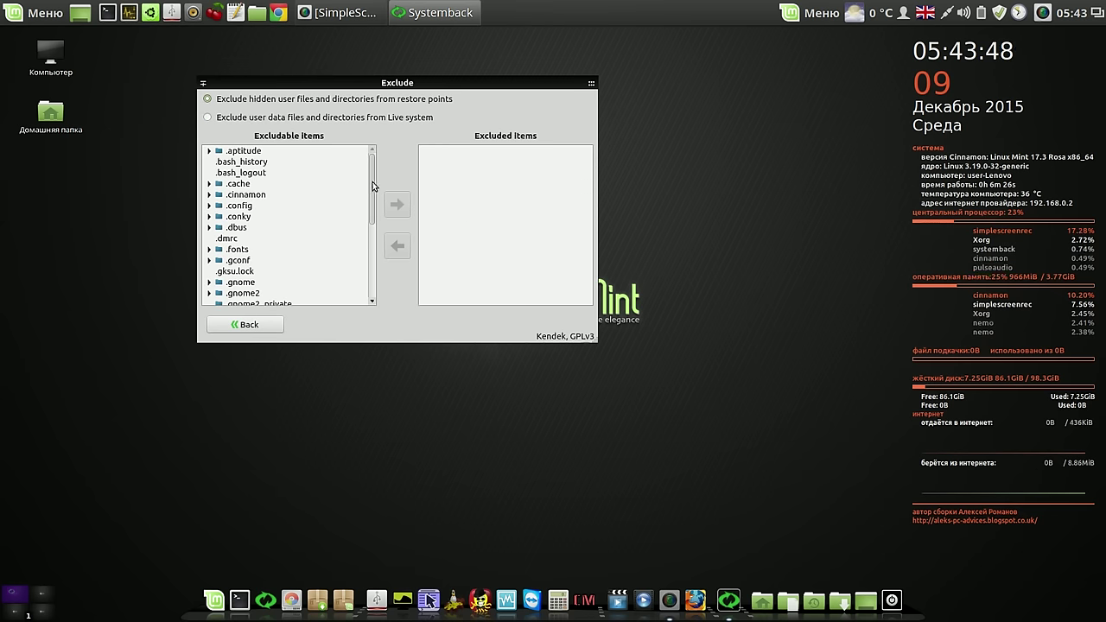
drag(373, 186, 382, 256)
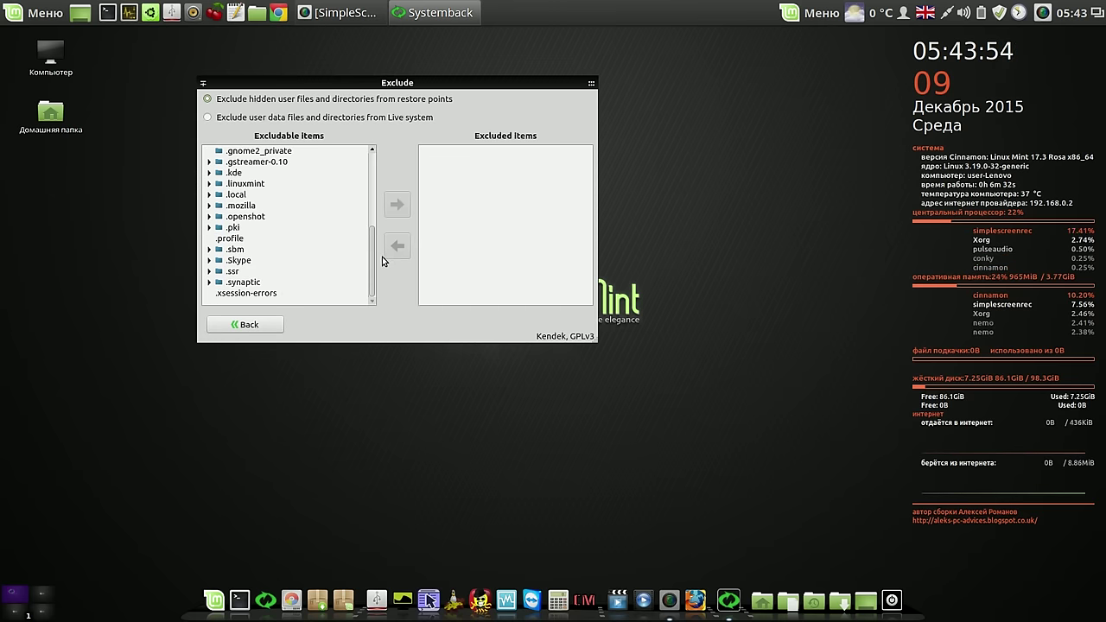
click(245, 262)
click(398, 208)
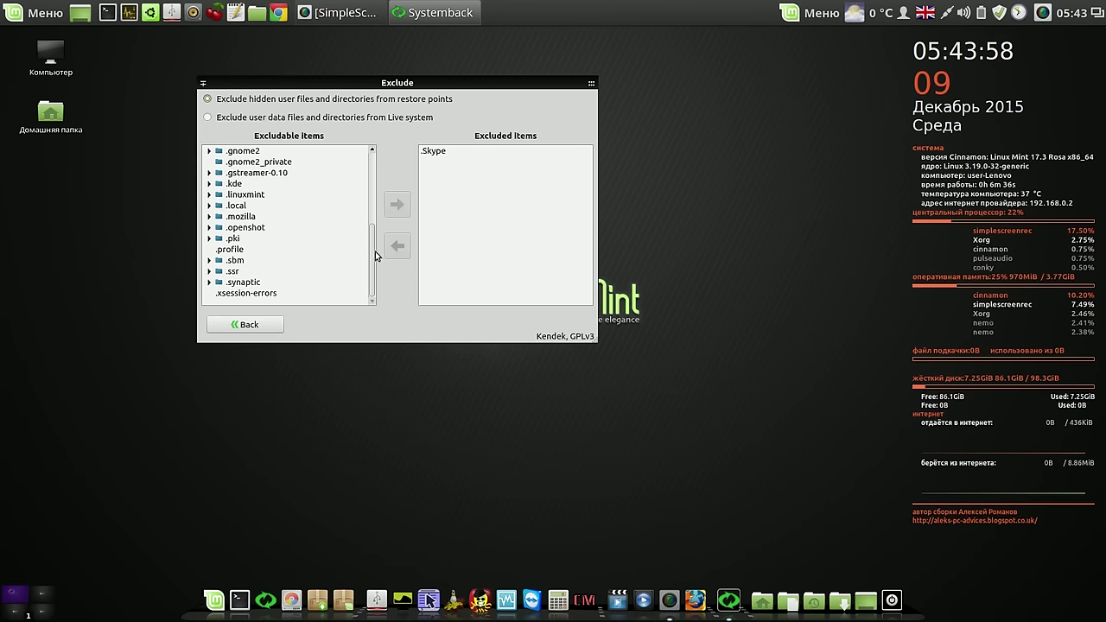
drag(369, 257, 385, 165)
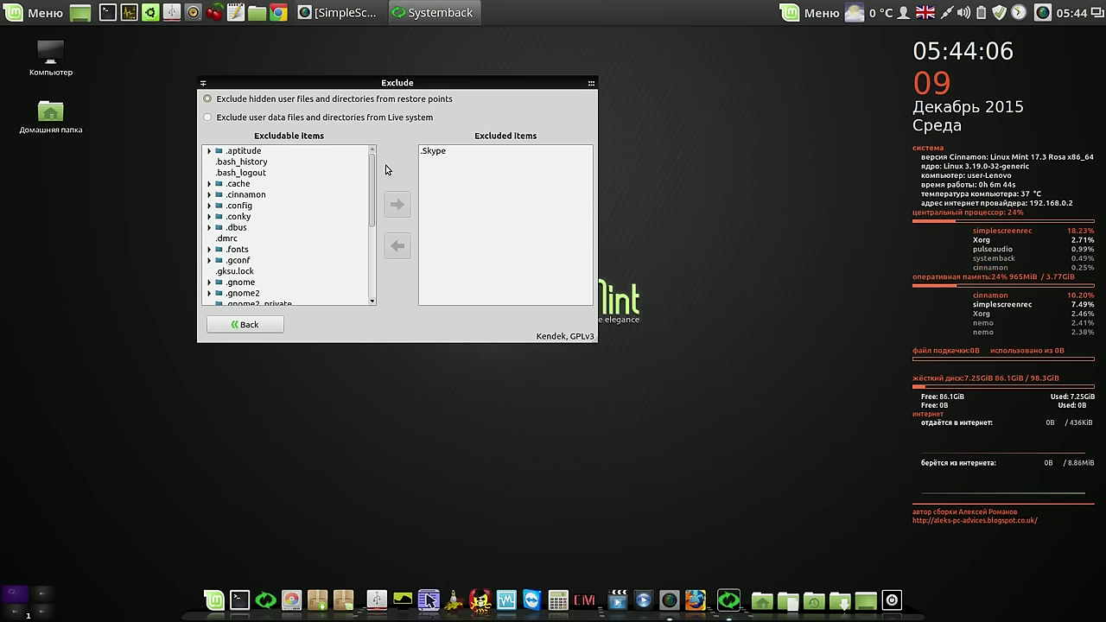
Create the new live image systemback_live_2015-12-09, acknowledge completion, and close Systemback
click(275, 324)
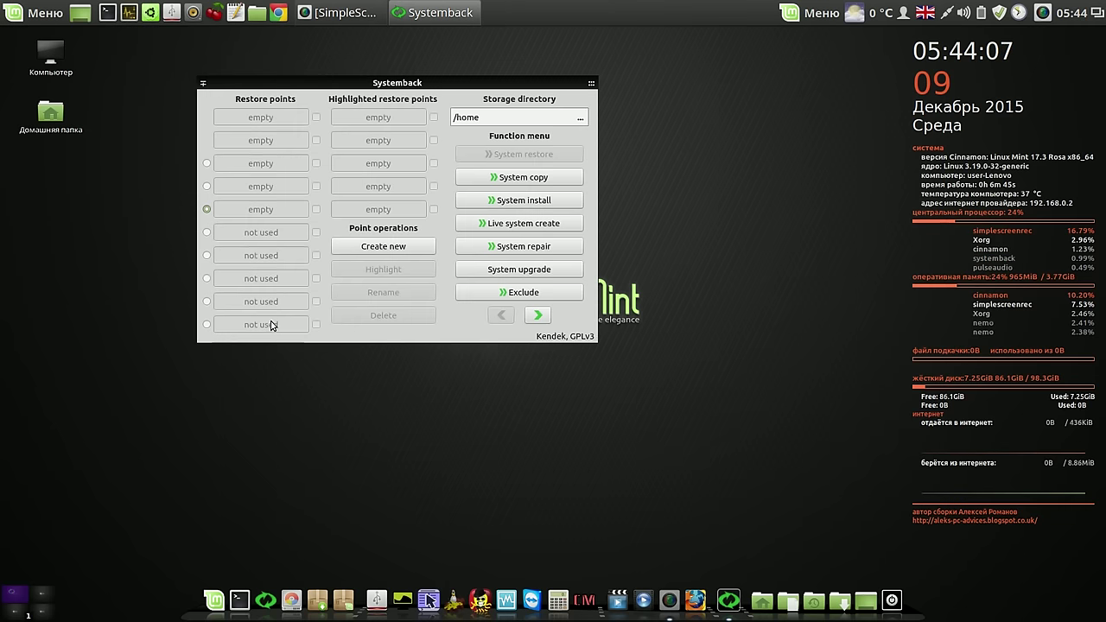
click(551, 224)
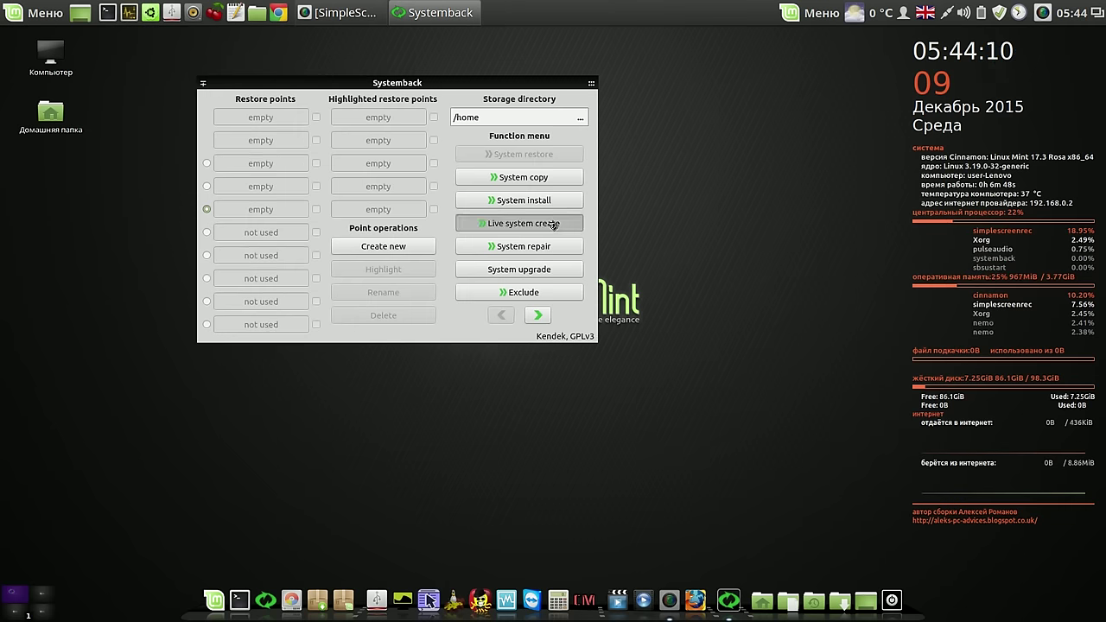
click(549, 236)
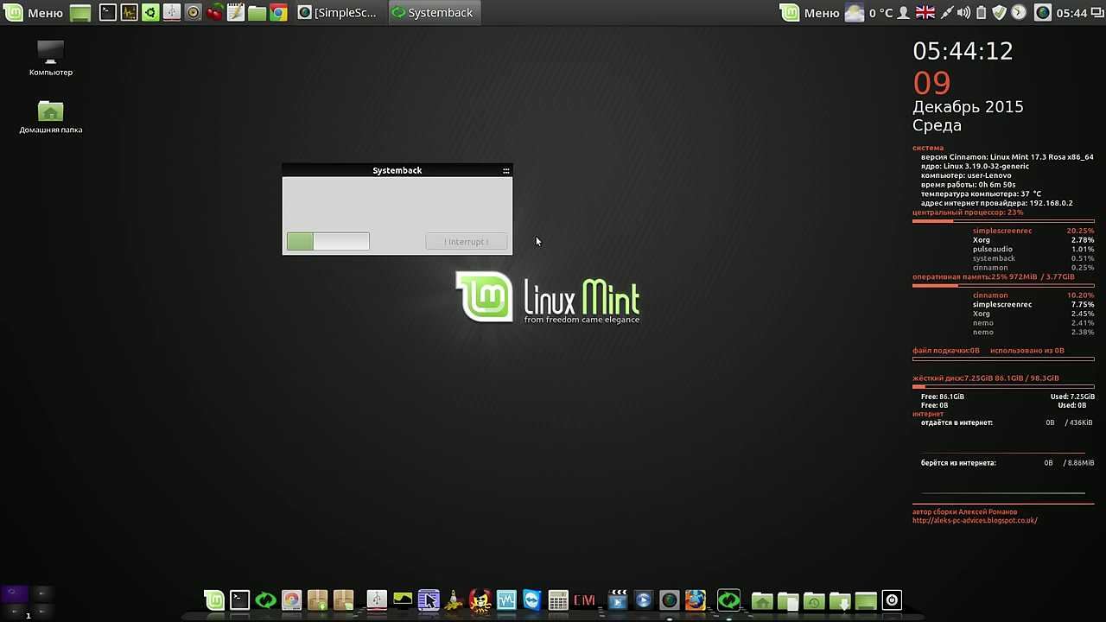
drag(459, 173, 839, 99)
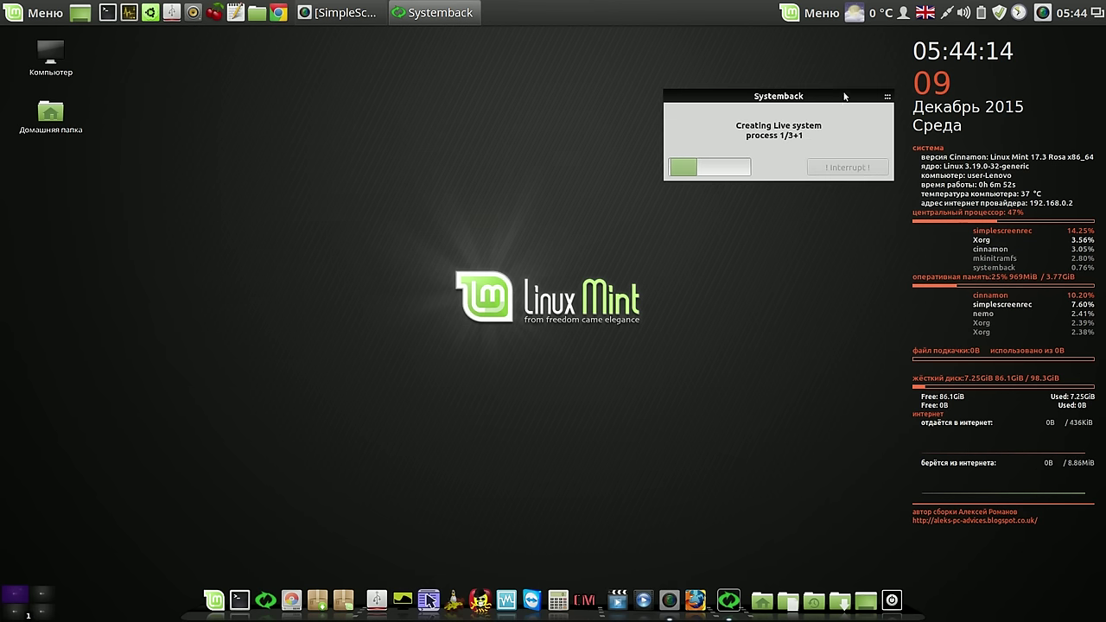
right_click(1043, 13)
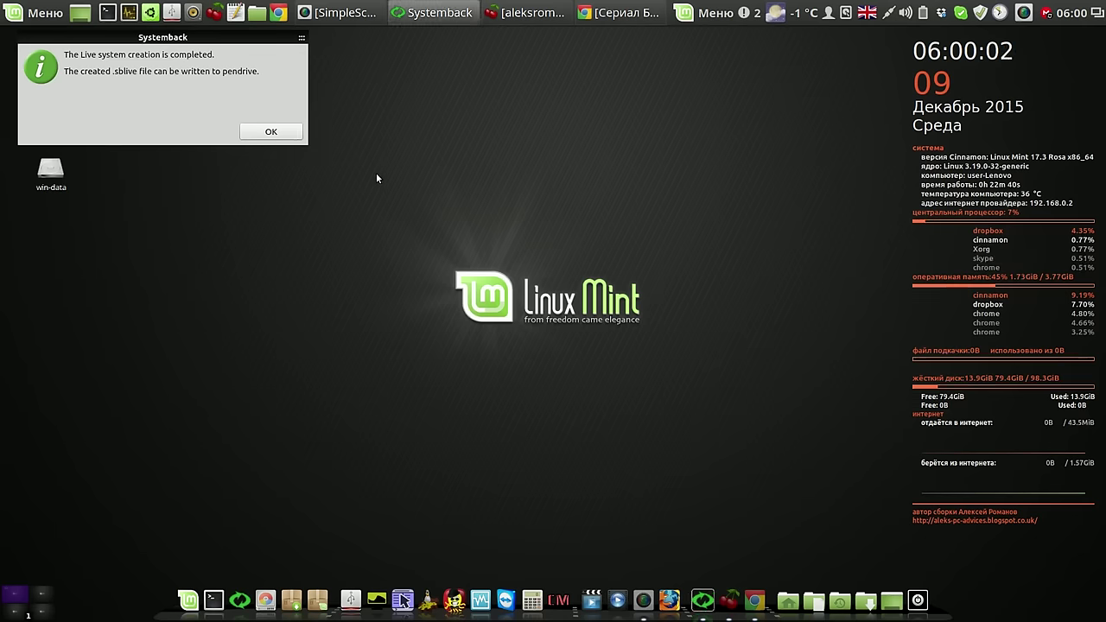
key(Return)
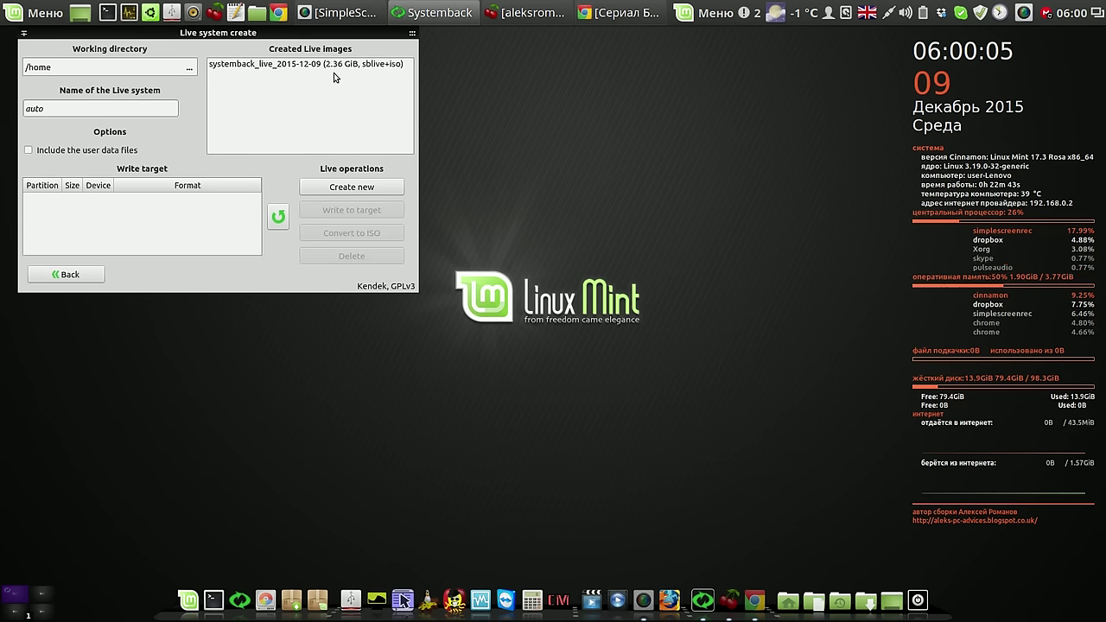
click(408, 33)
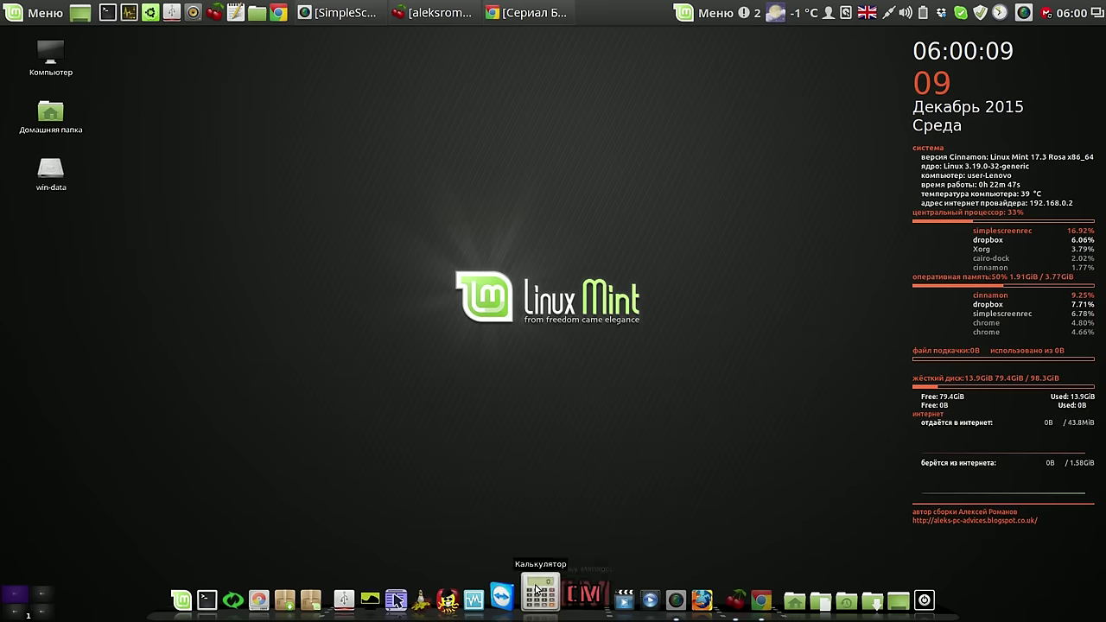
Start the lmc virtual machine in VirtualBox and boot its 'Boot Live system' entry
click(477, 597)
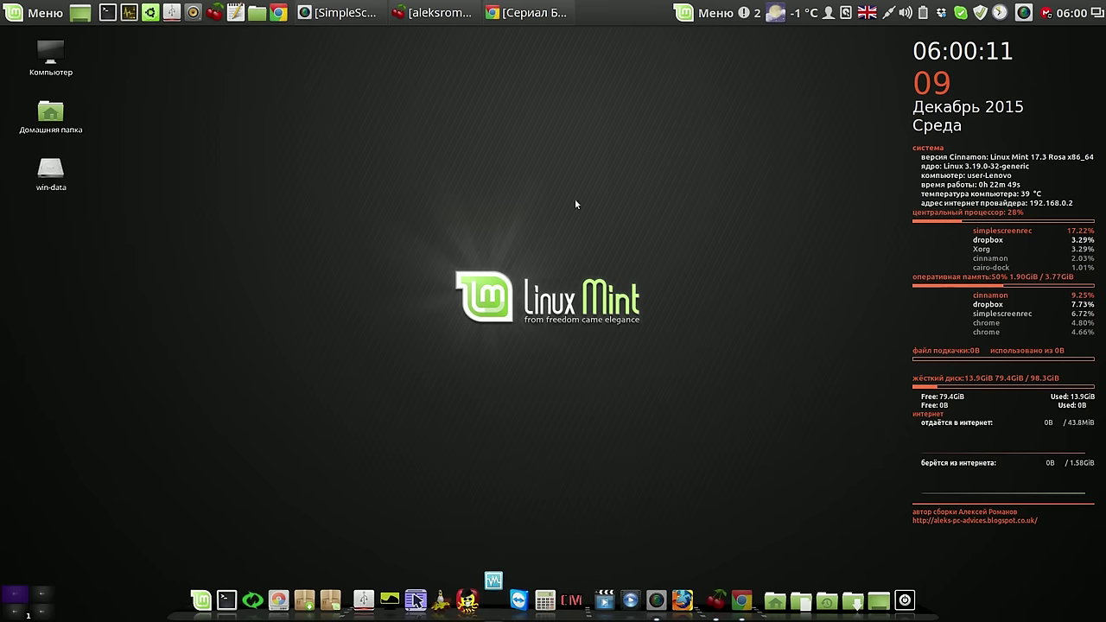
click(1025, 18)
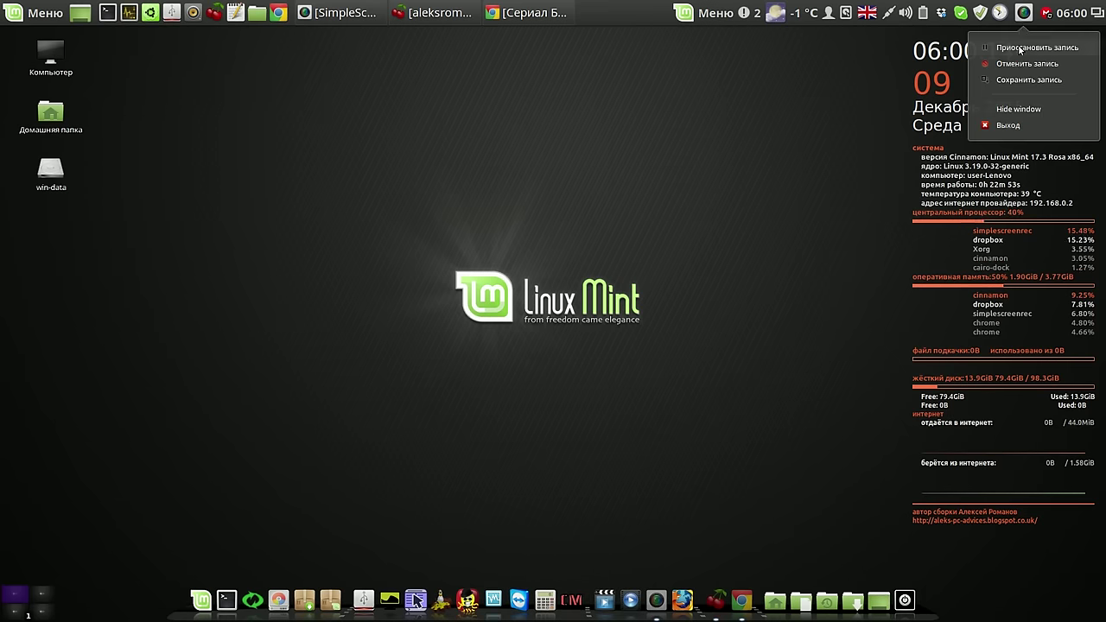
click(1019, 48)
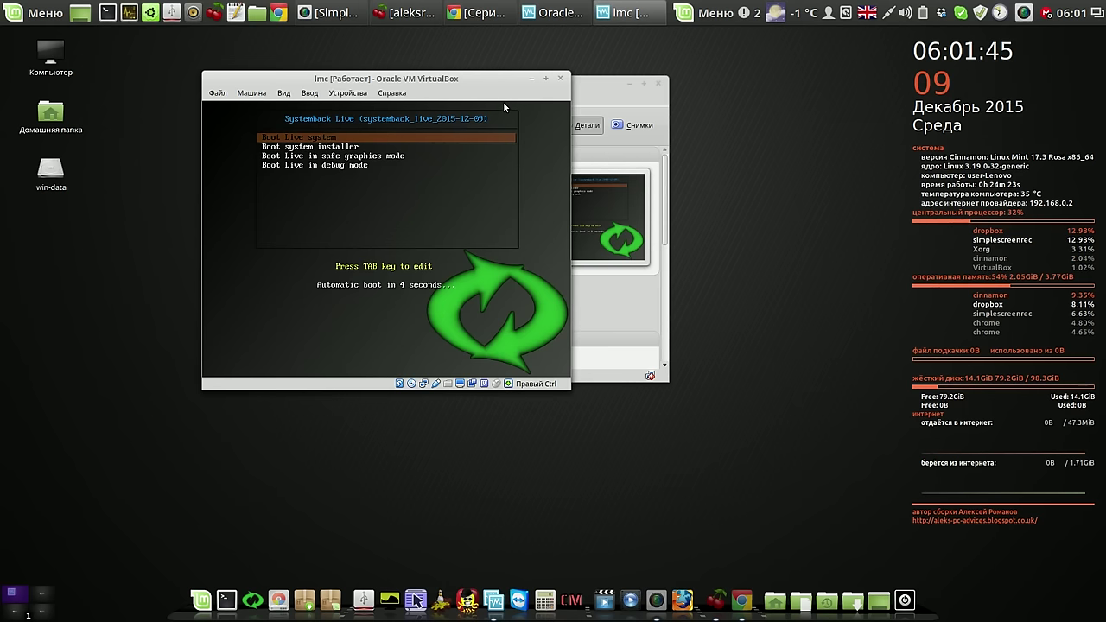
key(Return)
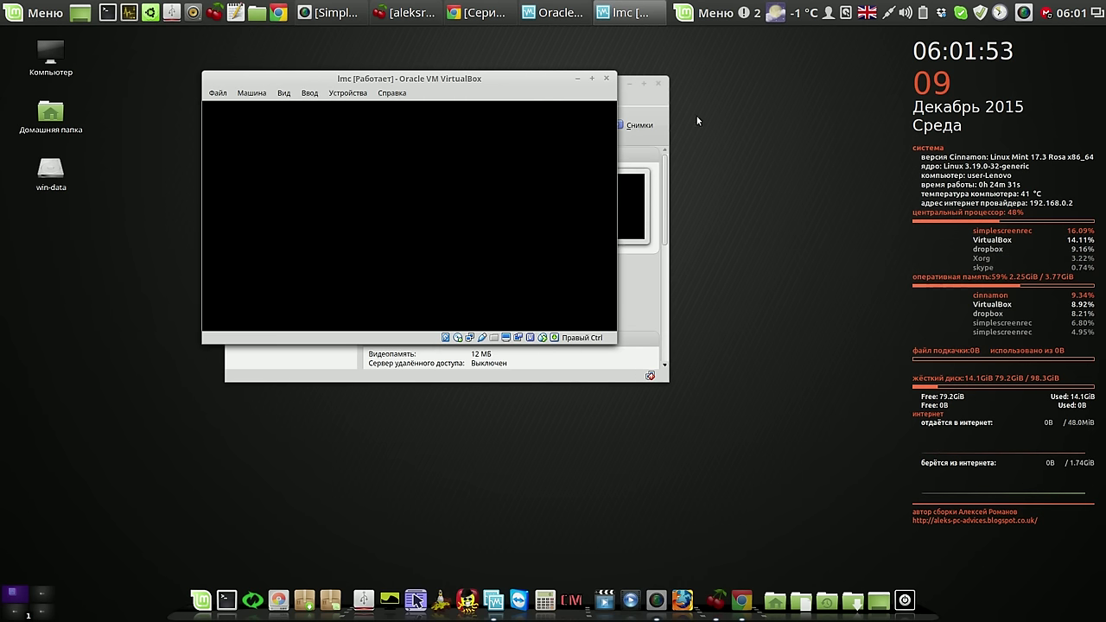
Let the live system reach the Linux Mint desktop and move the VM window up-left
click(1024, 13)
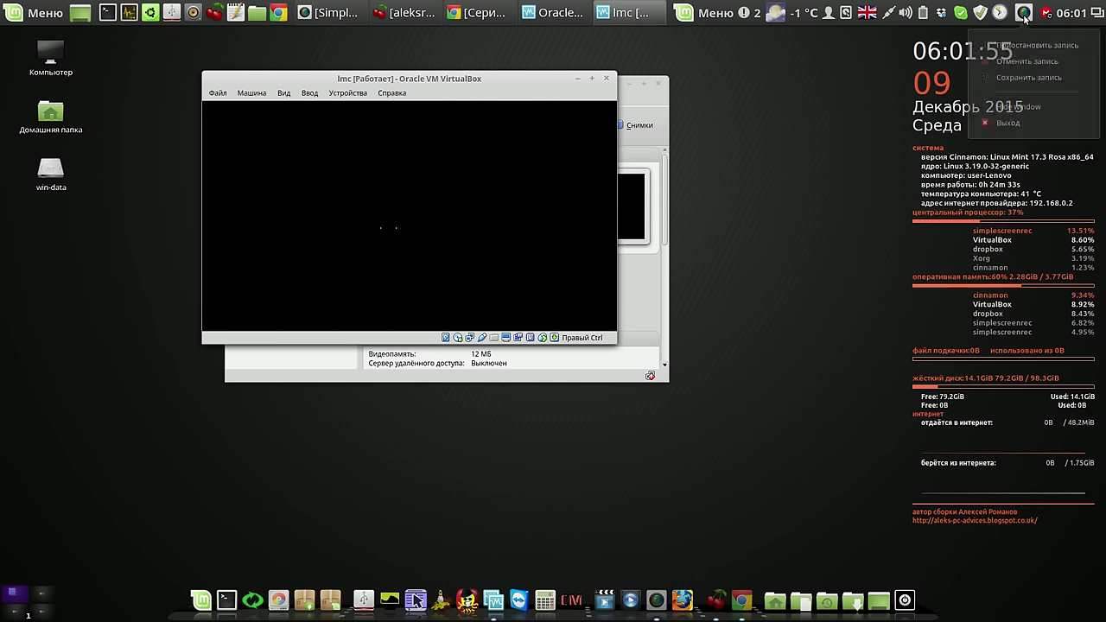
click(1020, 48)
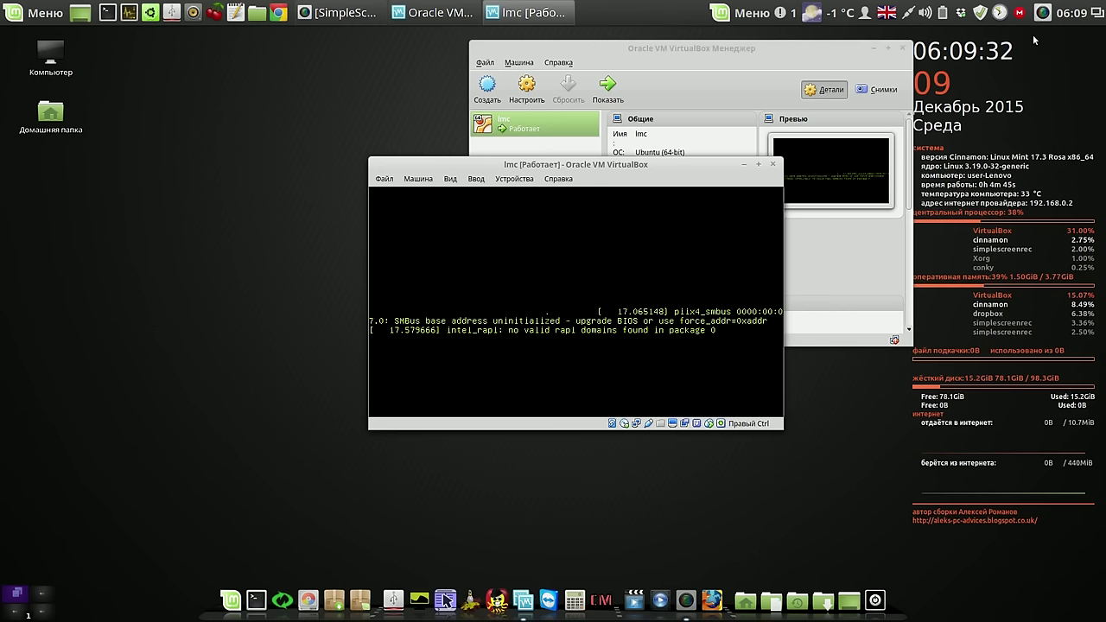
click(1043, 13)
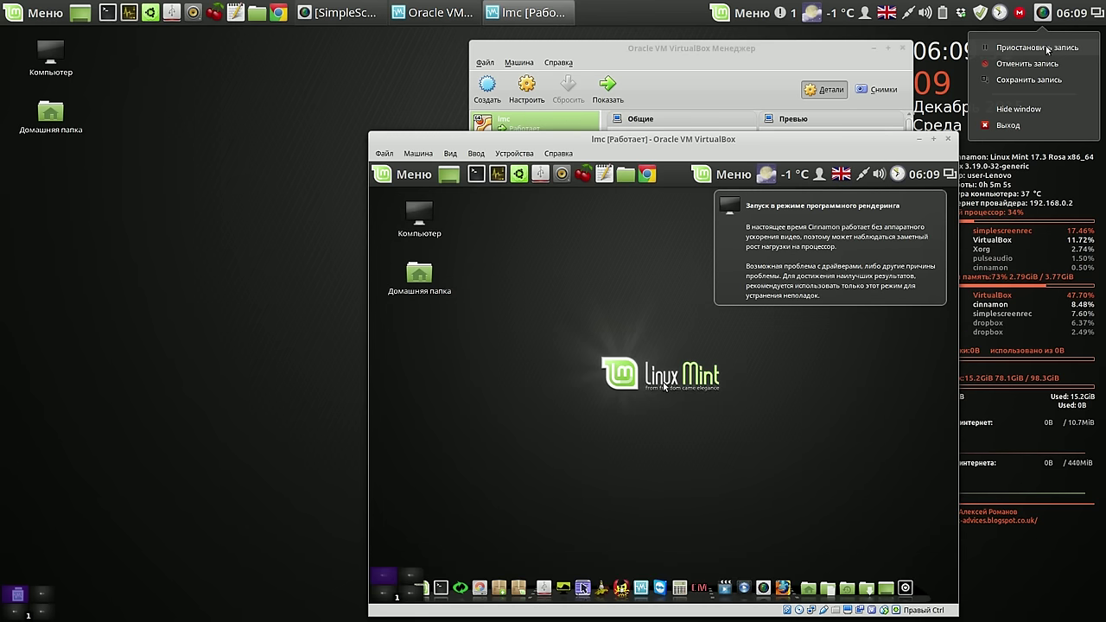
click(827, 267)
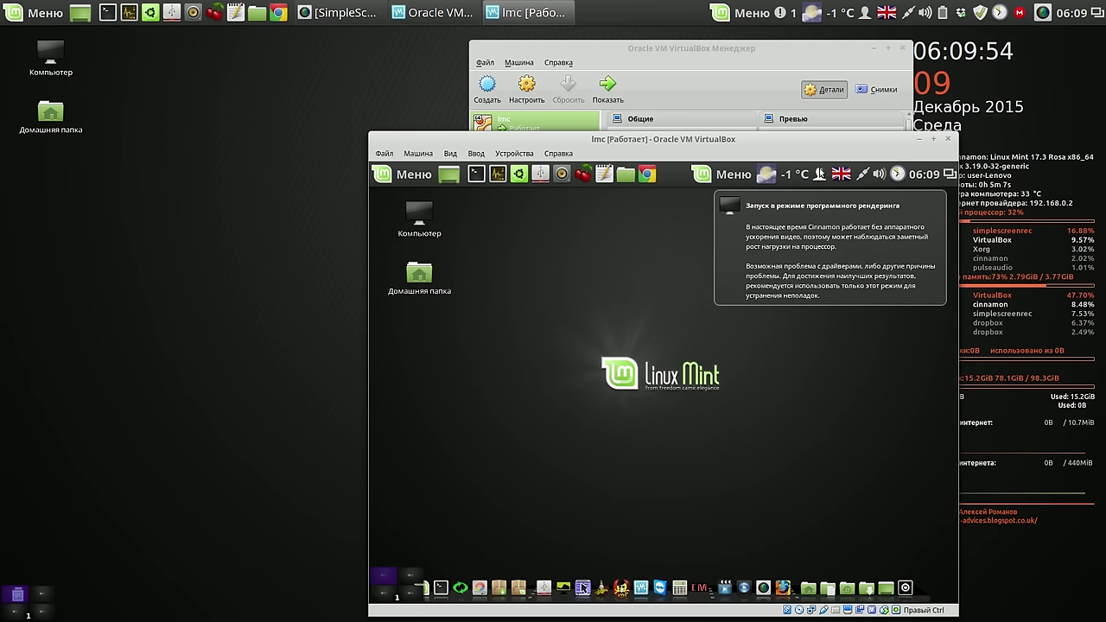
drag(797, 139, 563, 56)
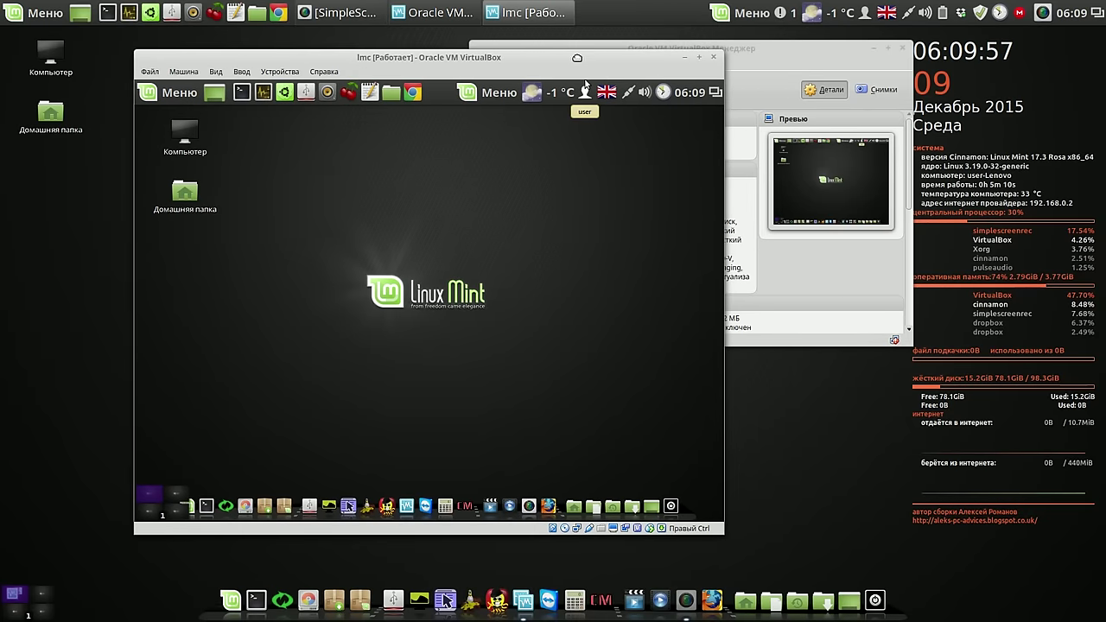
Close the lmc VM with 'Выключить машину', confirm OK, and quit the VirtualBox Manager
click(715, 58)
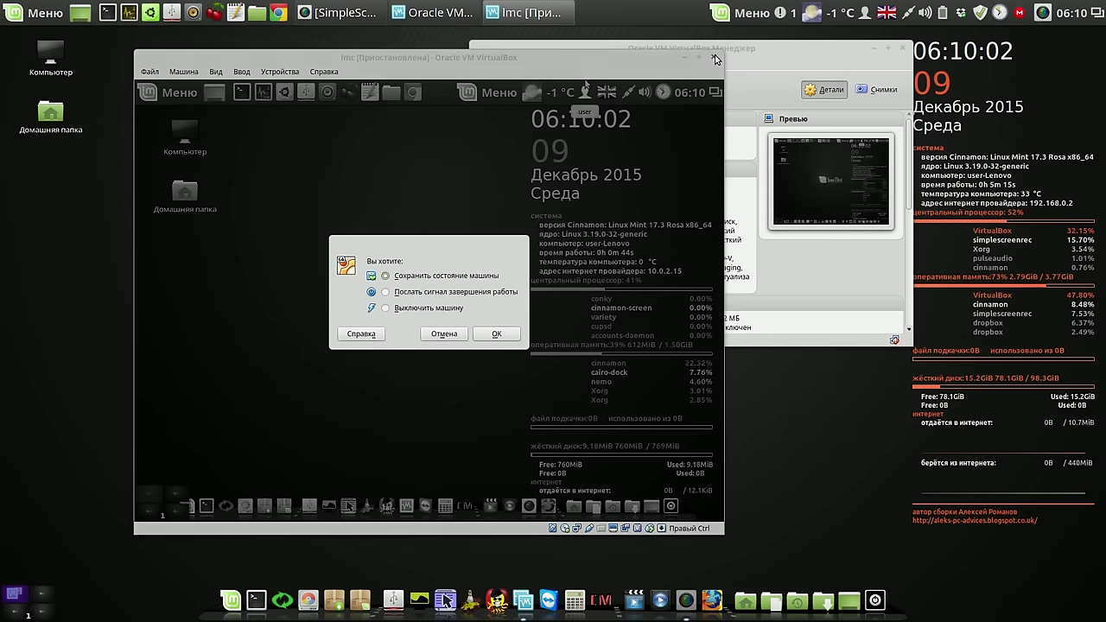
click(417, 311)
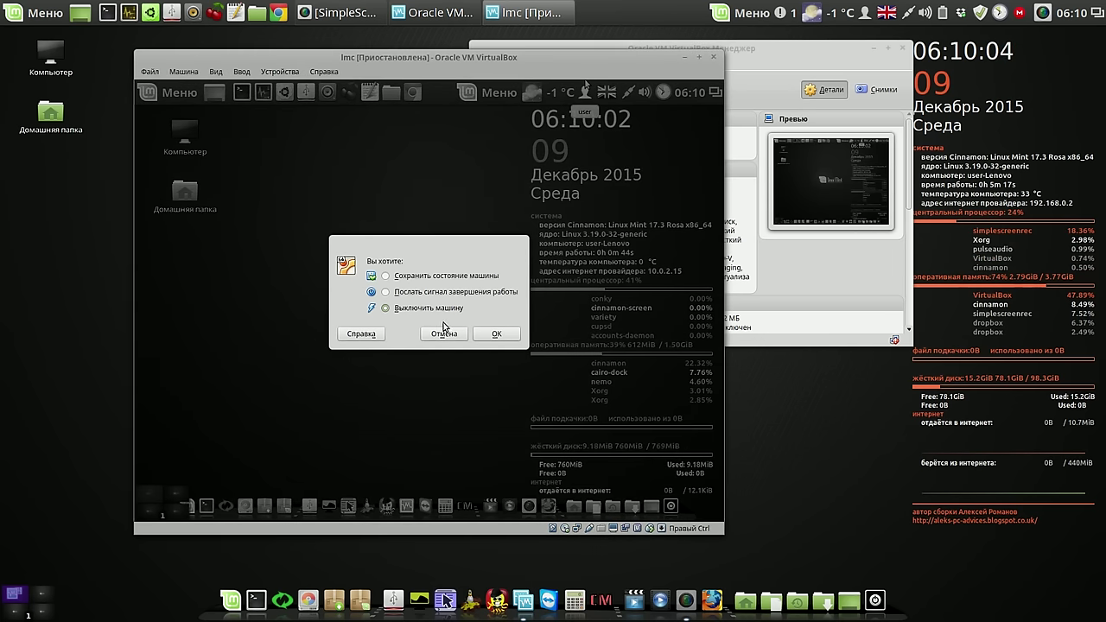
click(498, 333)
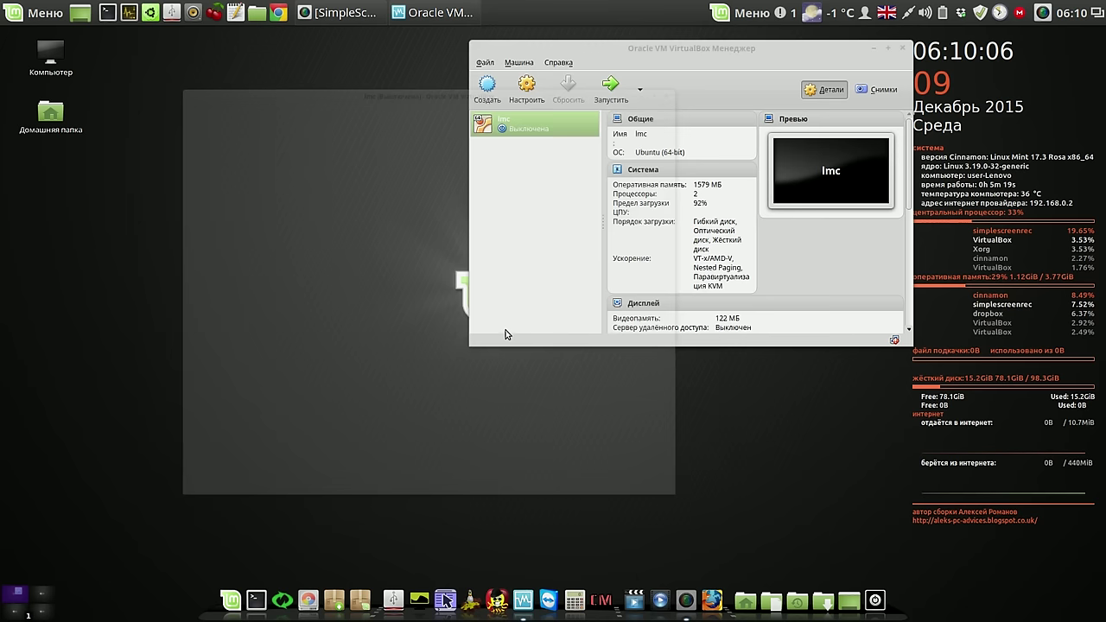
click(903, 49)
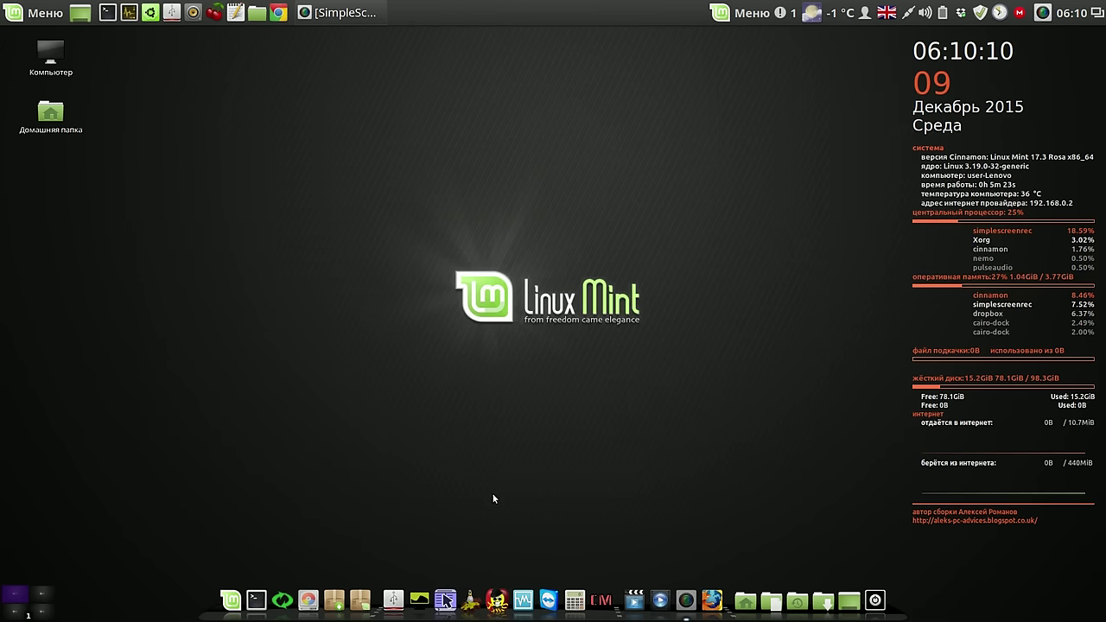
Start Super Boot Manager with the root password and run burg-install onto /dev/sda
click(497, 600)
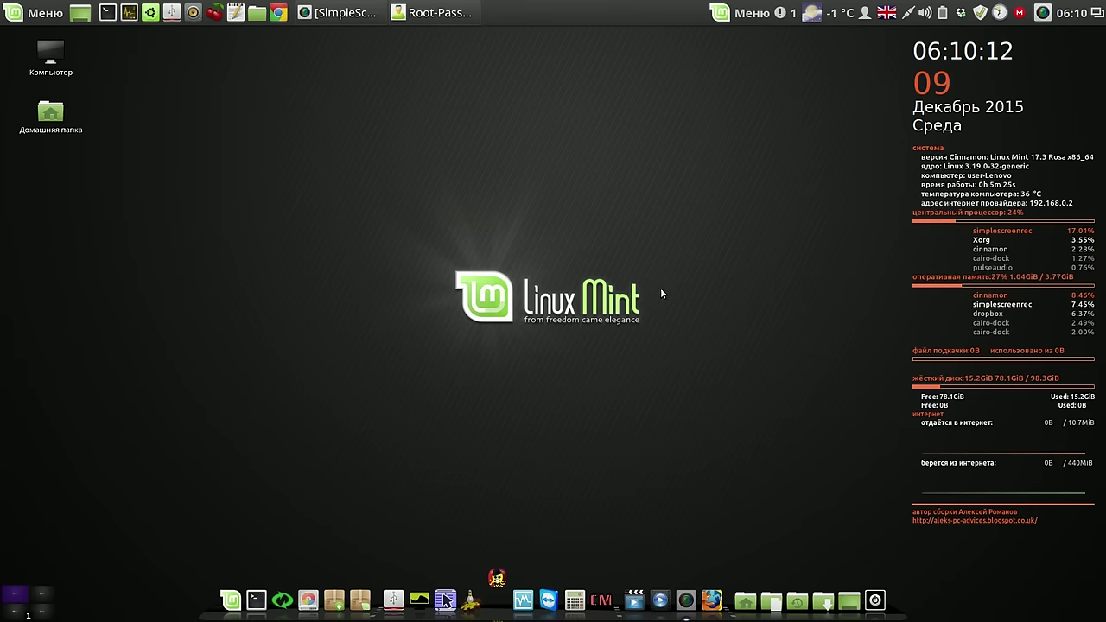
text(**)
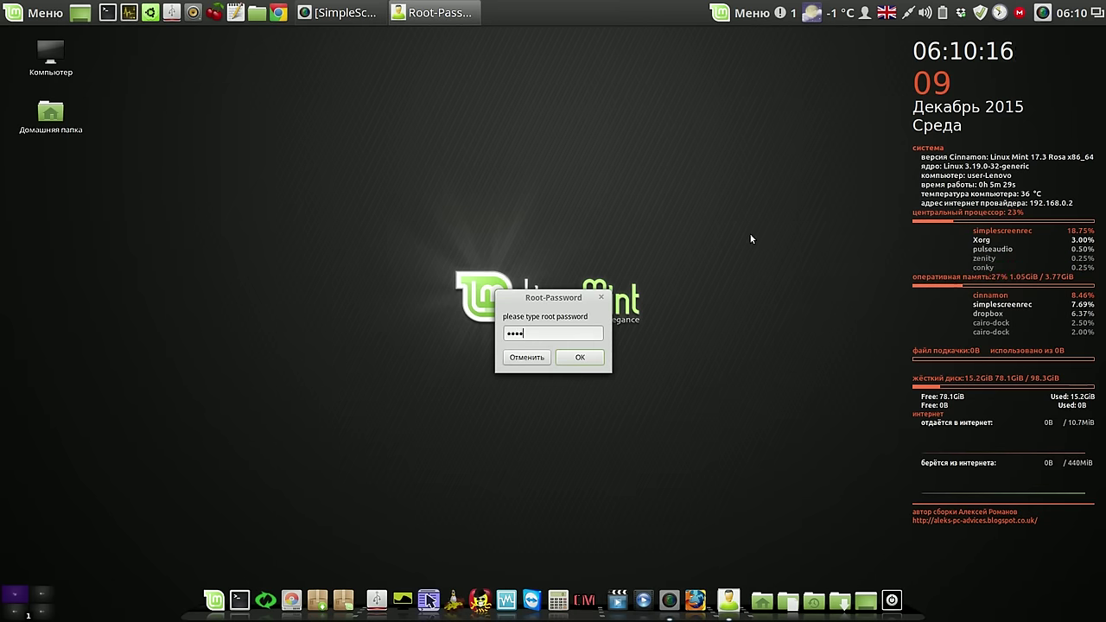
key(Return)
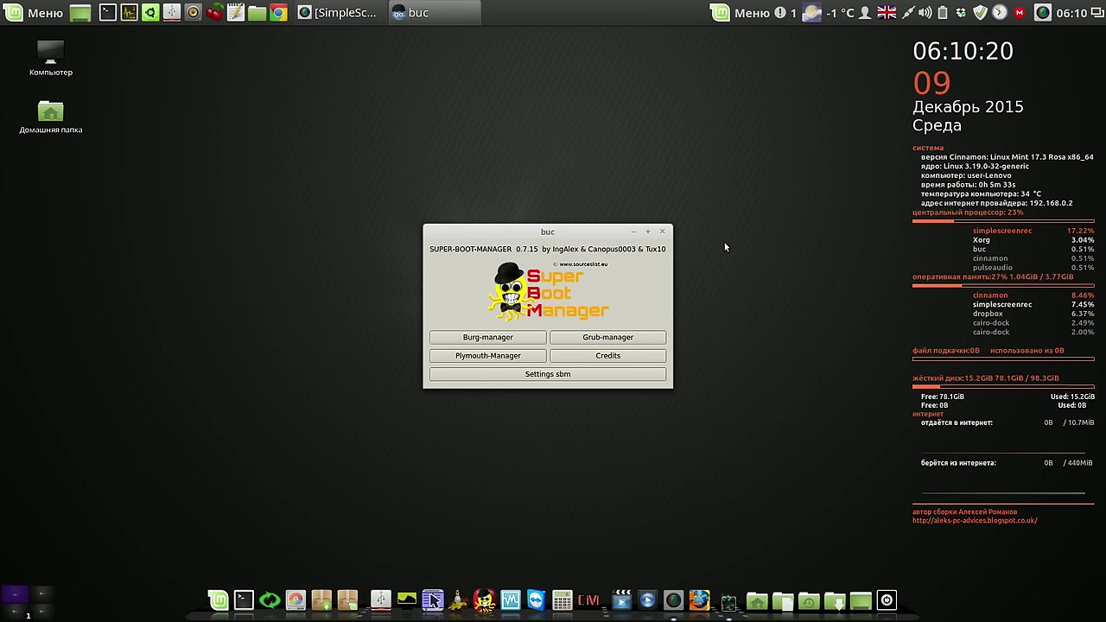
click(516, 340)
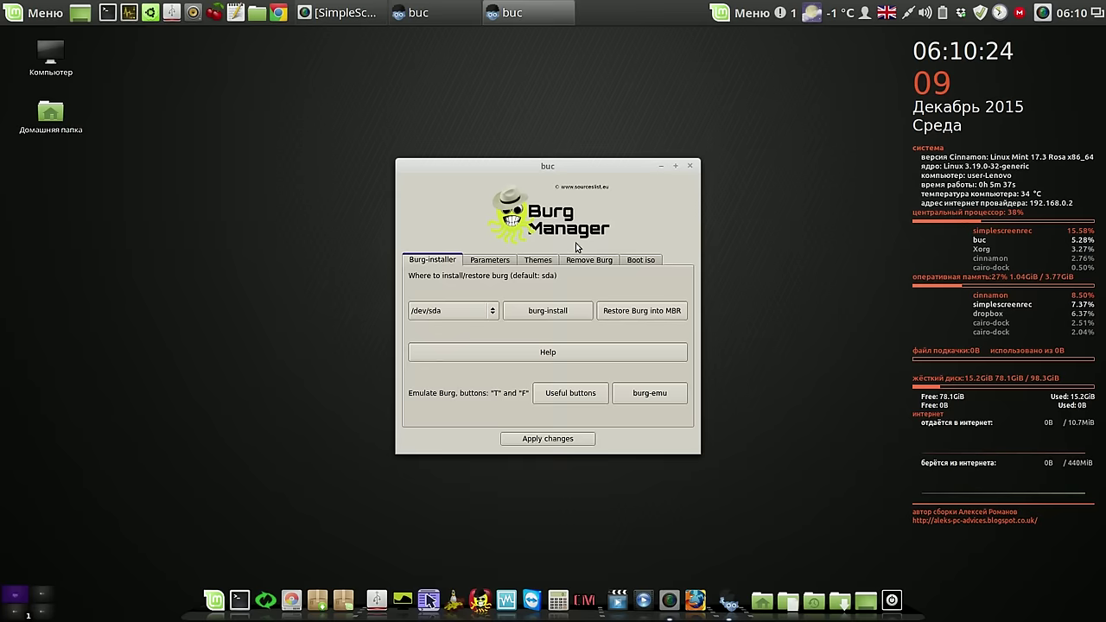
click(553, 311)
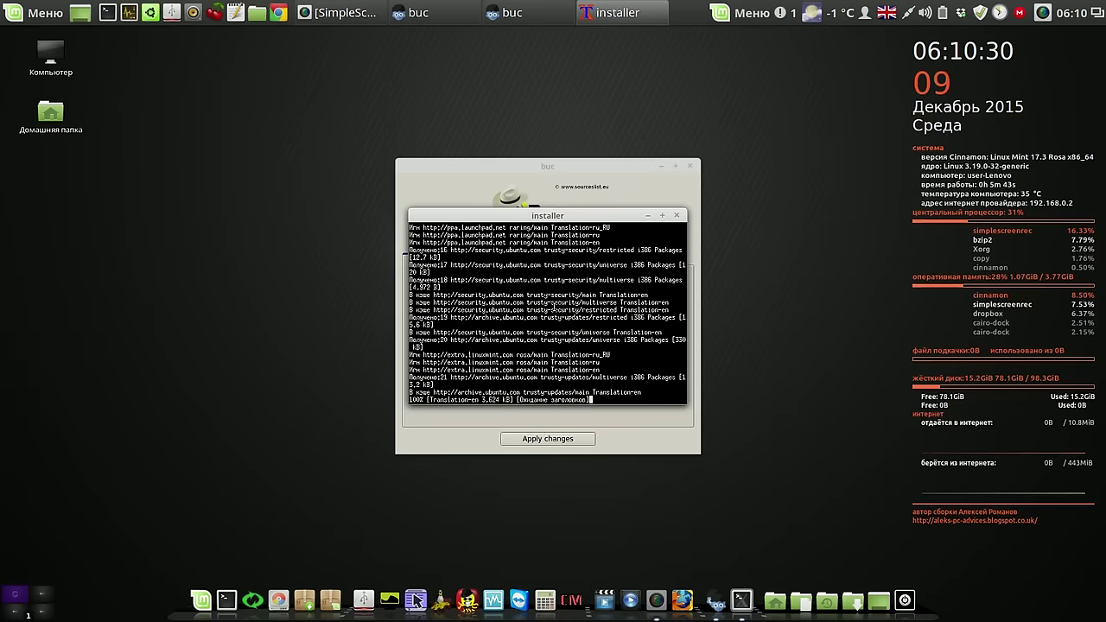
Launch Grub-manager and authenticate with the password to run Grub Customizer
click(1043, 13)
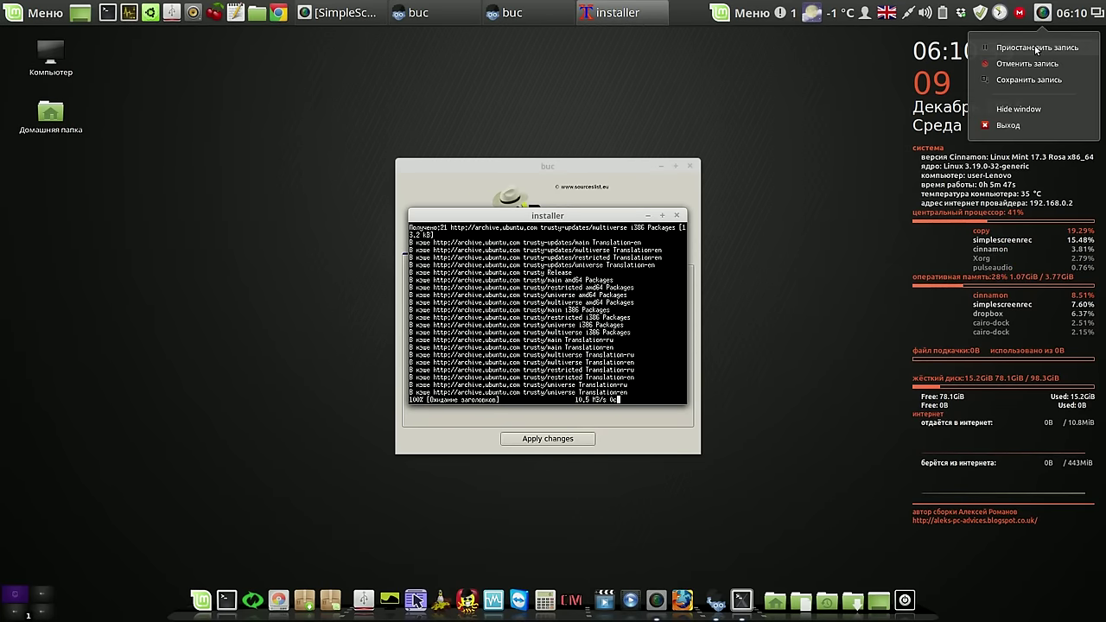
click(1036, 48)
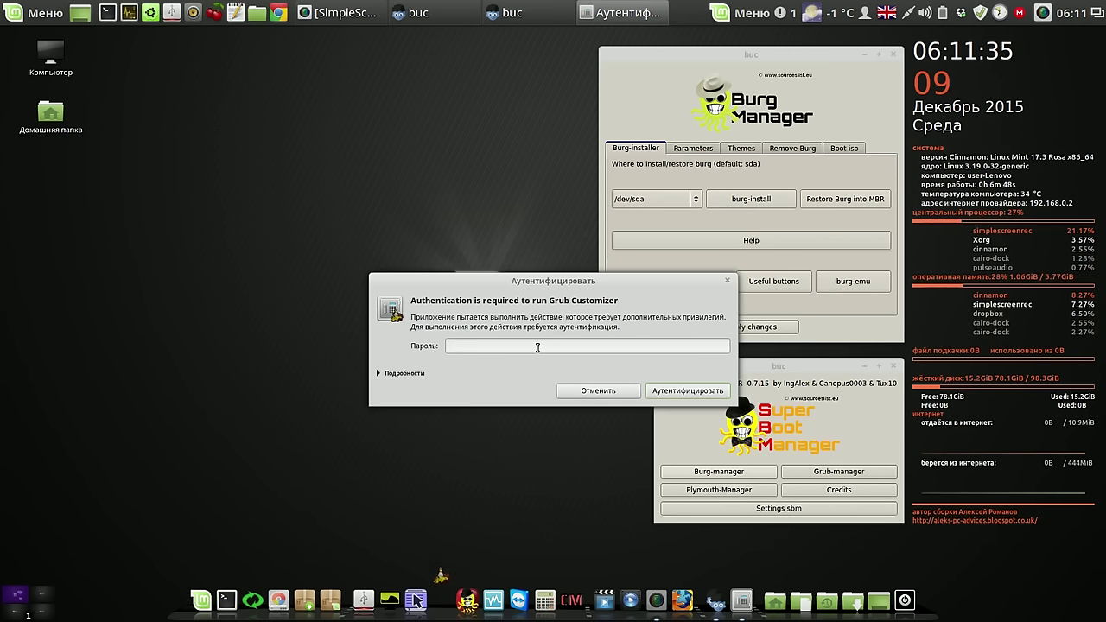
text(***)
key(Return)
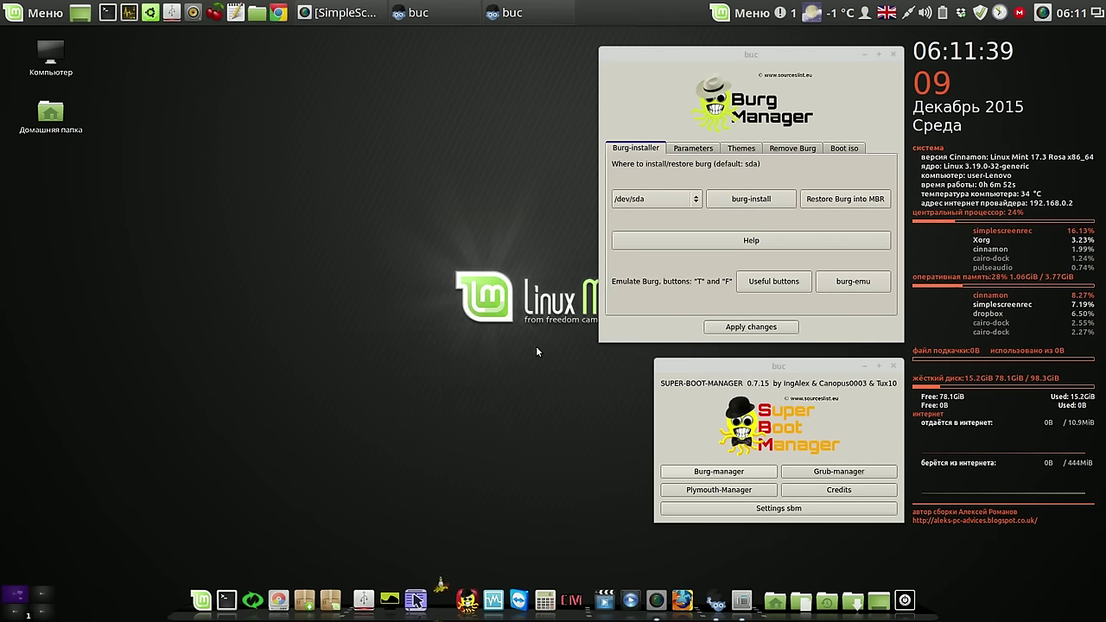
Accept editing the BURG configuration and preview the boot menu in burg-emu
click(683, 333)
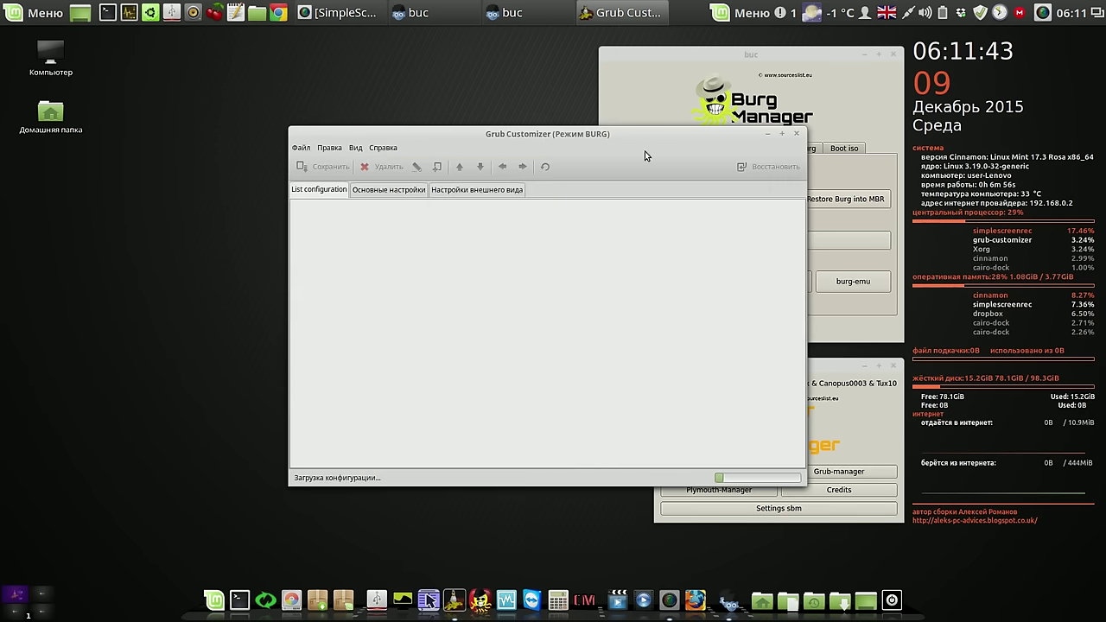
drag(636, 136, 424, 57)
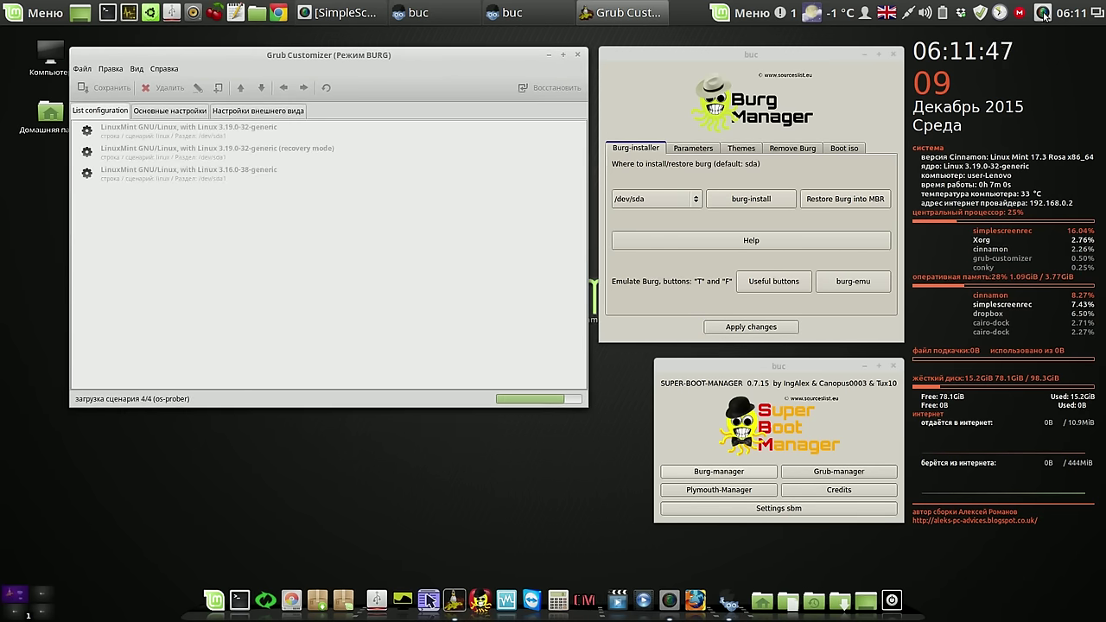
click(1042, 13)
click(1040, 47)
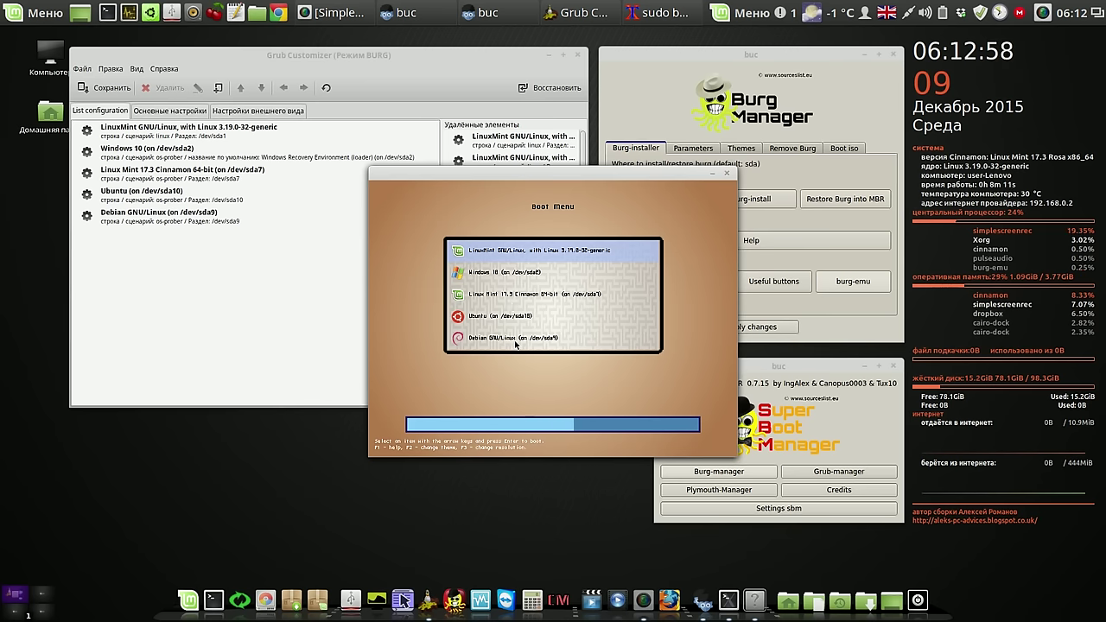
click(728, 176)
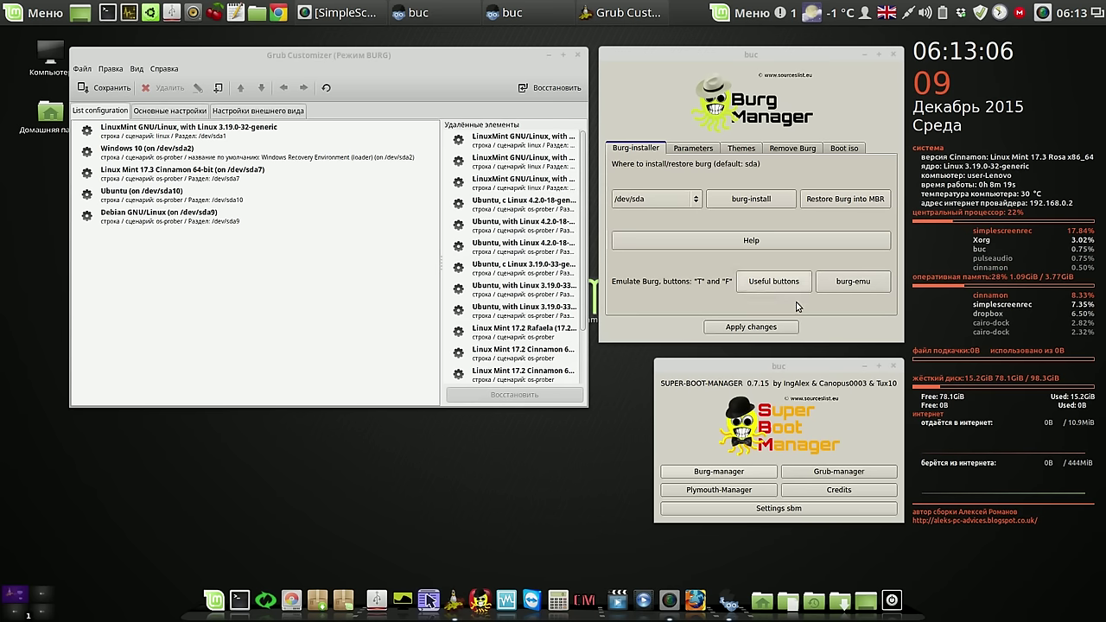
Apply the boot menu changes, close Grub Customizer, and let update-burg finish
click(764, 329)
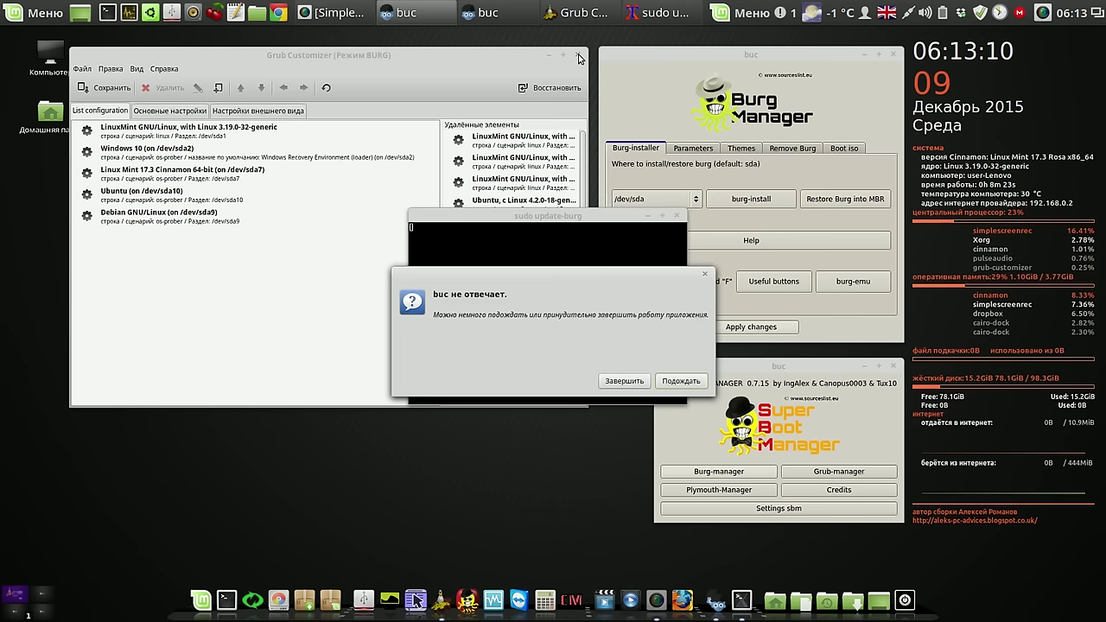
click(579, 57)
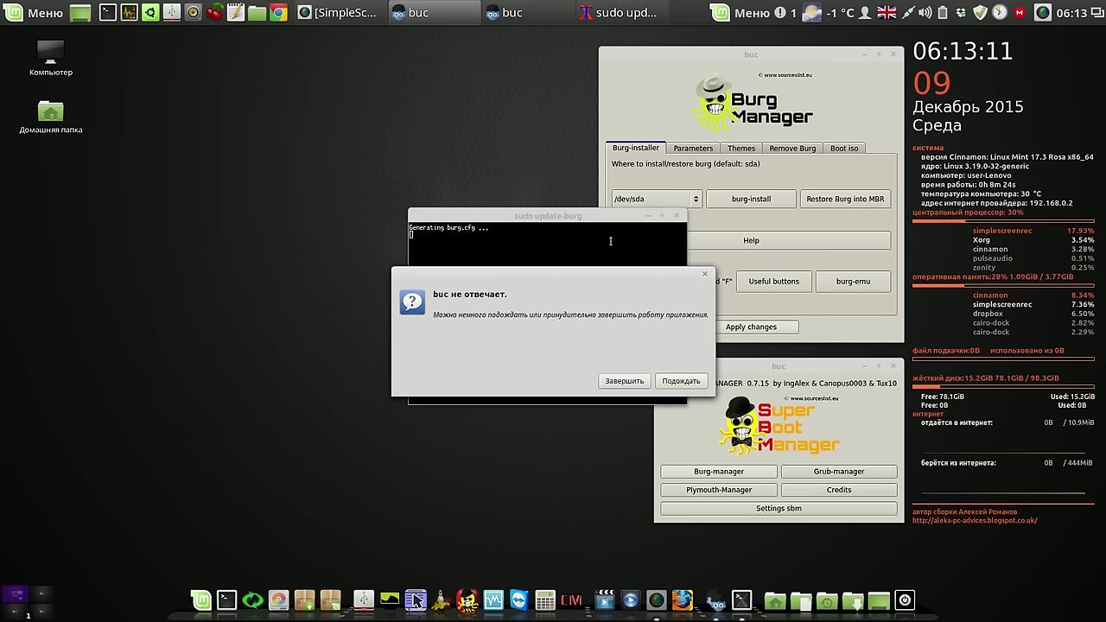
click(676, 383)
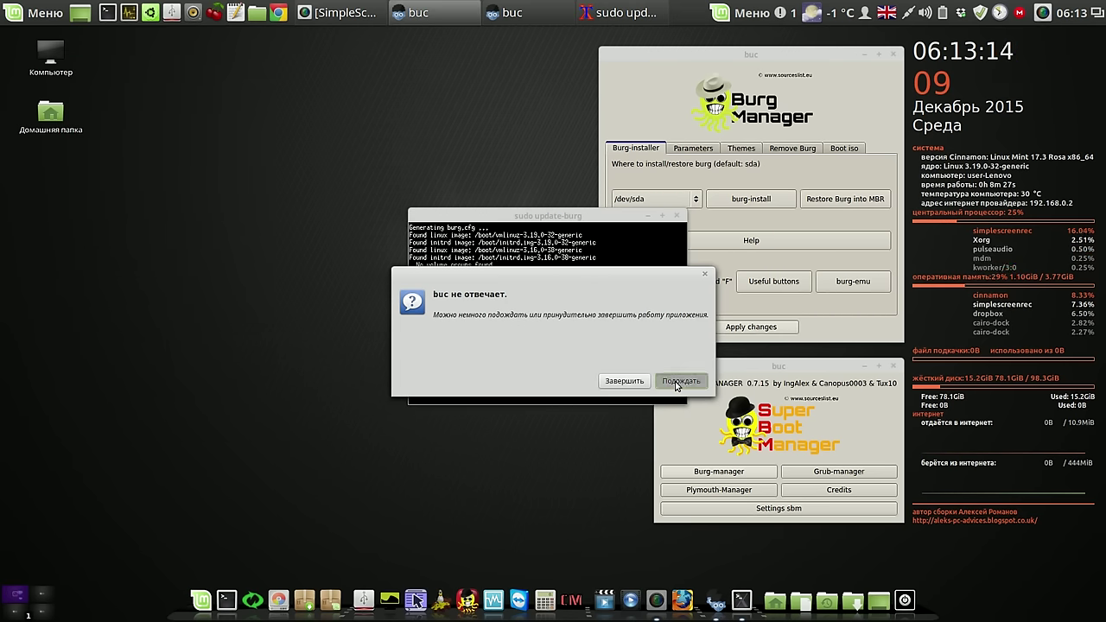
drag(634, 223, 505, 115)
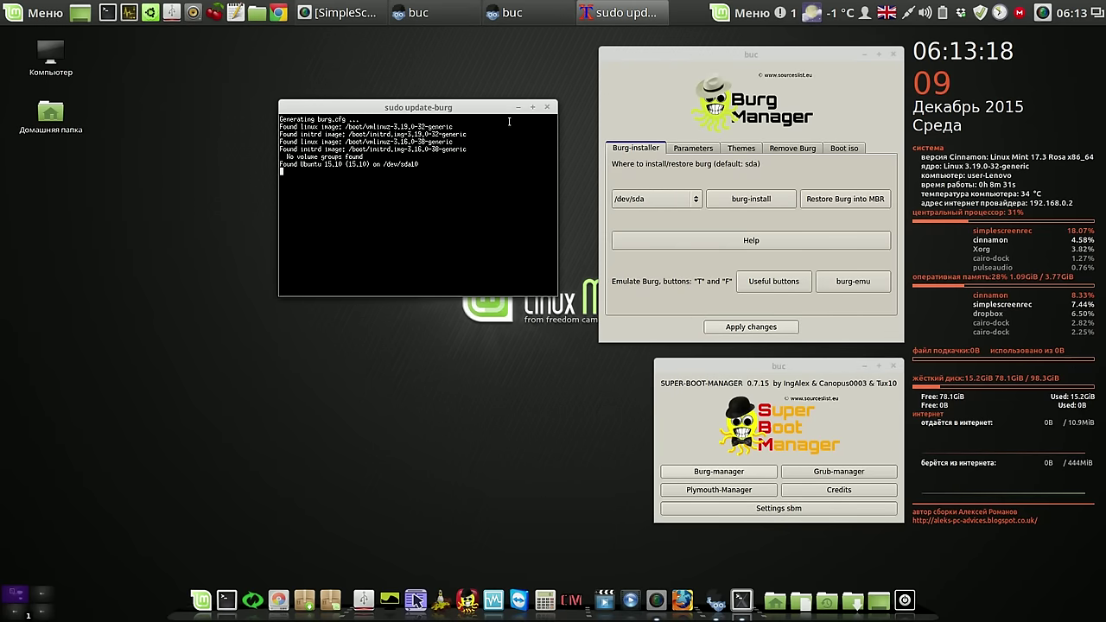
click(1044, 13)
click(1044, 43)
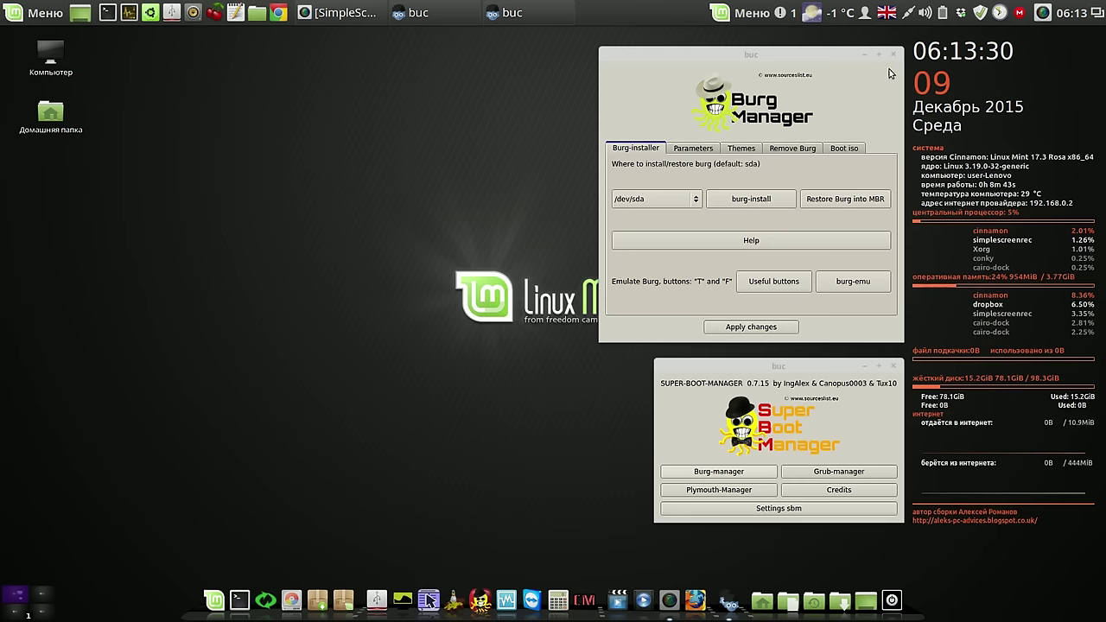
Close Burg Manager and remove mintWelcome in System Settings' Startup Applications
click(893, 54)
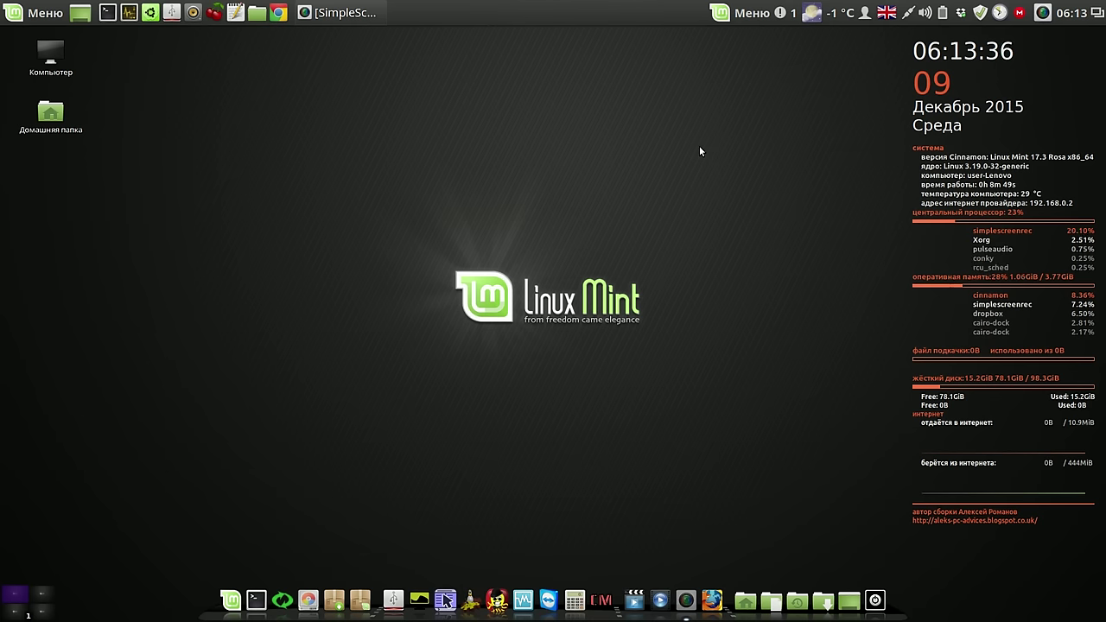
click(36, 17)
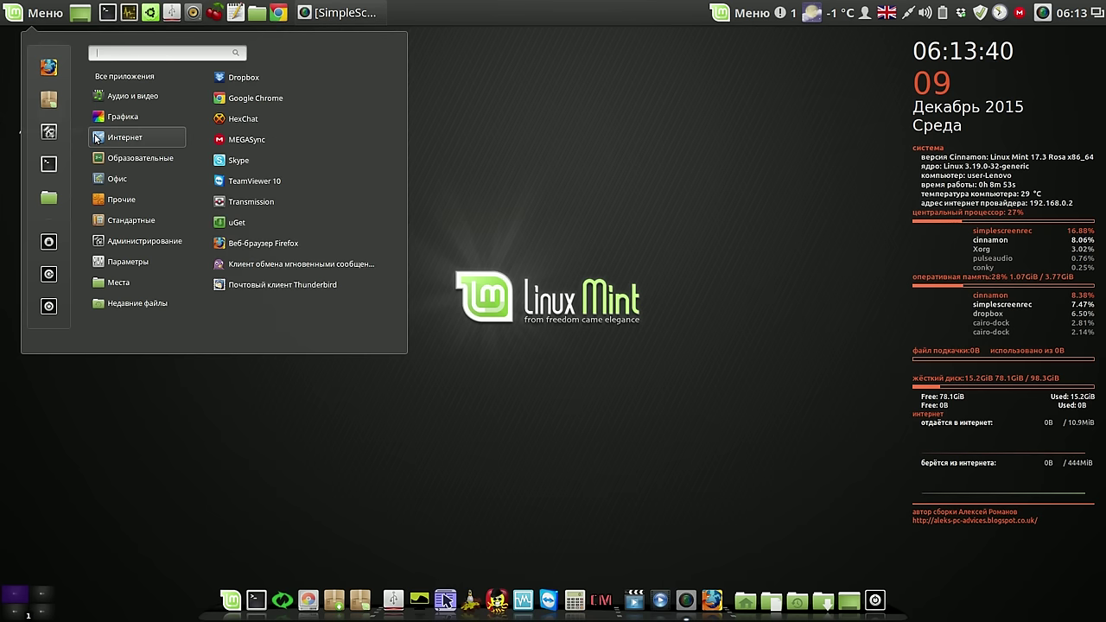
click(49, 132)
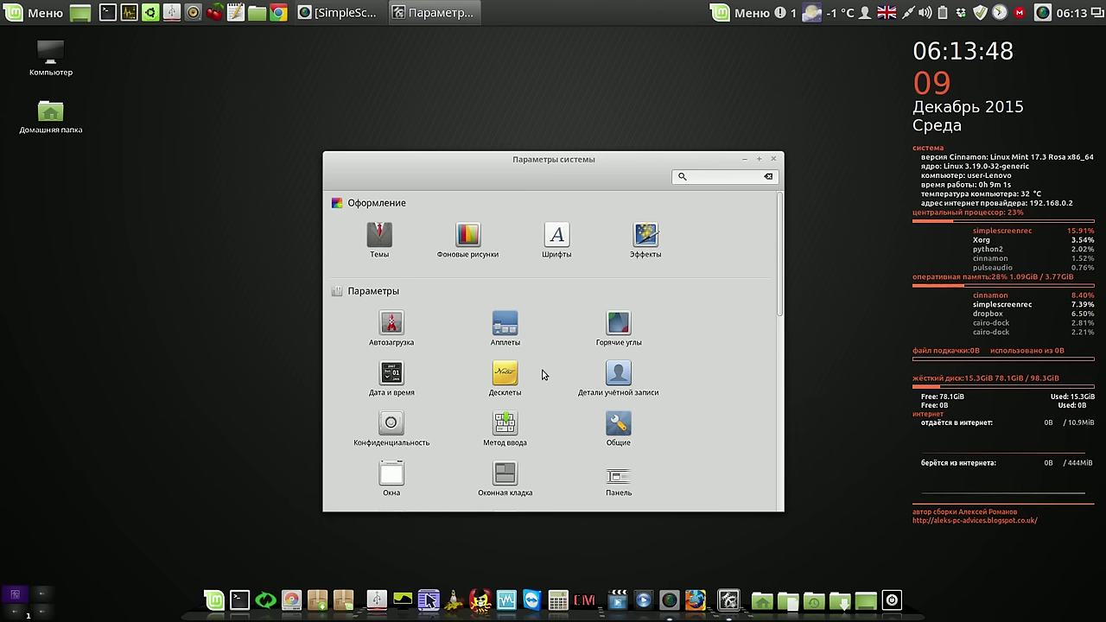
click(393, 324)
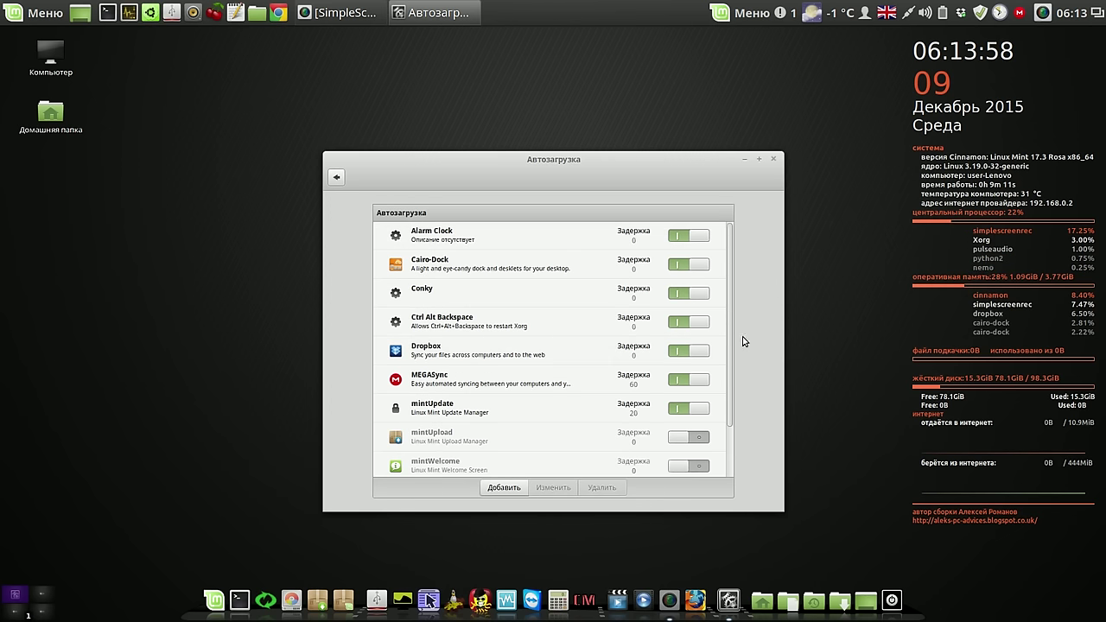
scroll(730, 366, down, 1)
drag(730, 366, 729, 421)
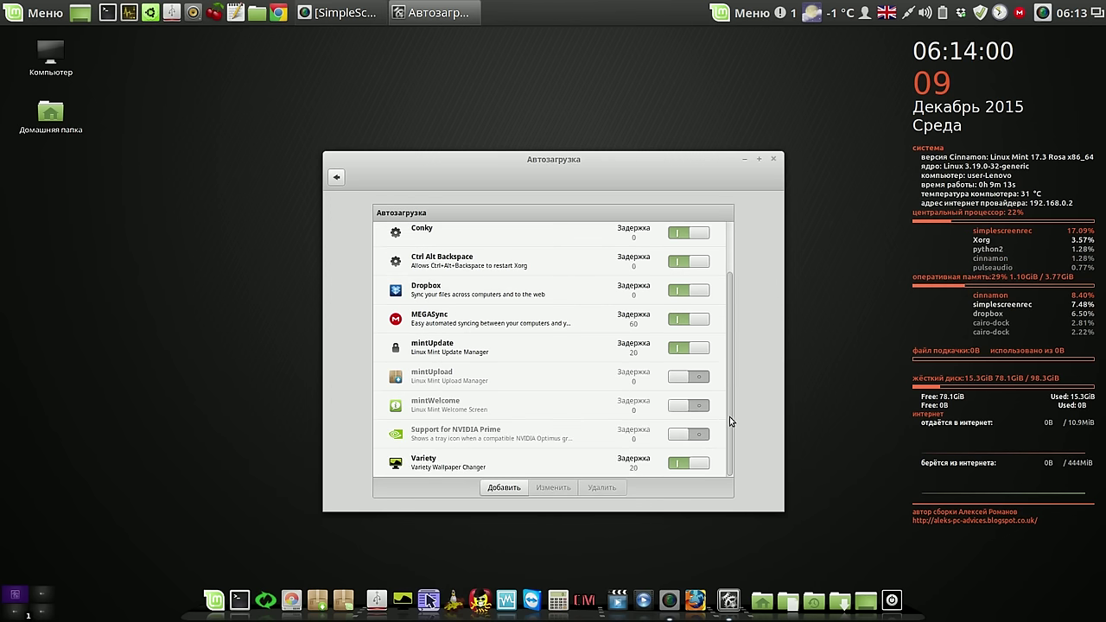
click(497, 410)
click(590, 489)
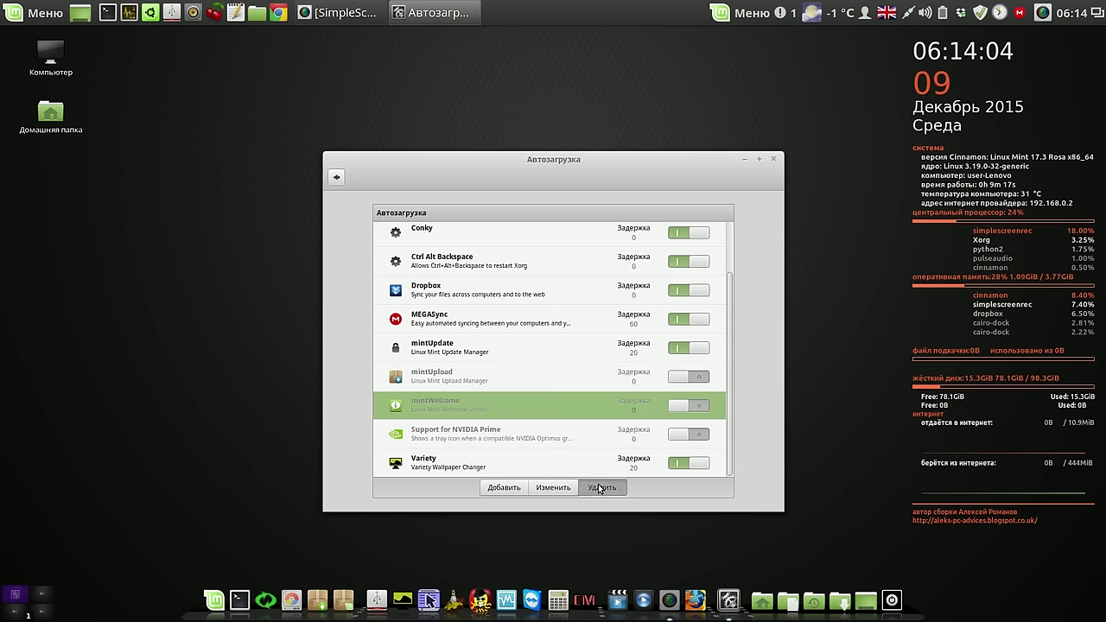
Add Skype as a startup application from the installed applications list
click(509, 490)
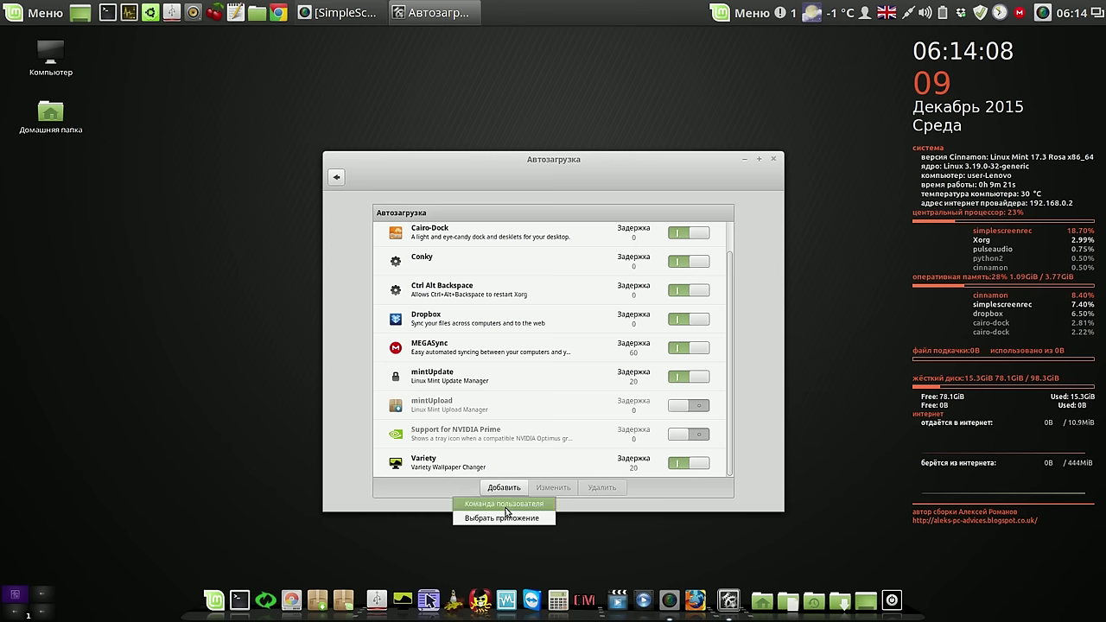
click(504, 519)
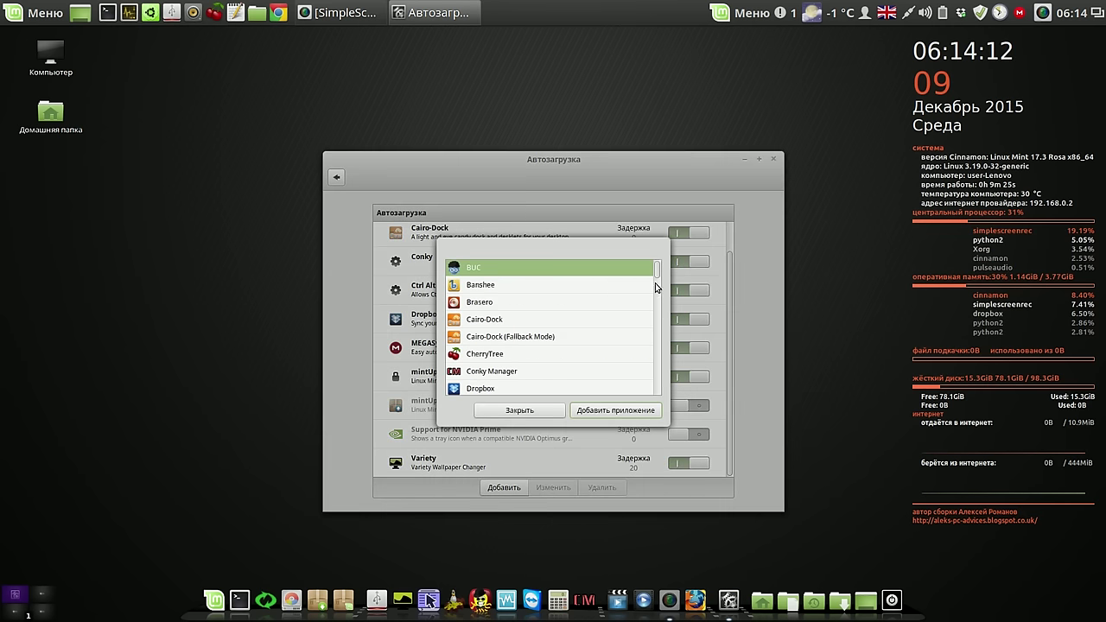
scroll(655, 283, down, 5)
drag(654, 279, 649, 302)
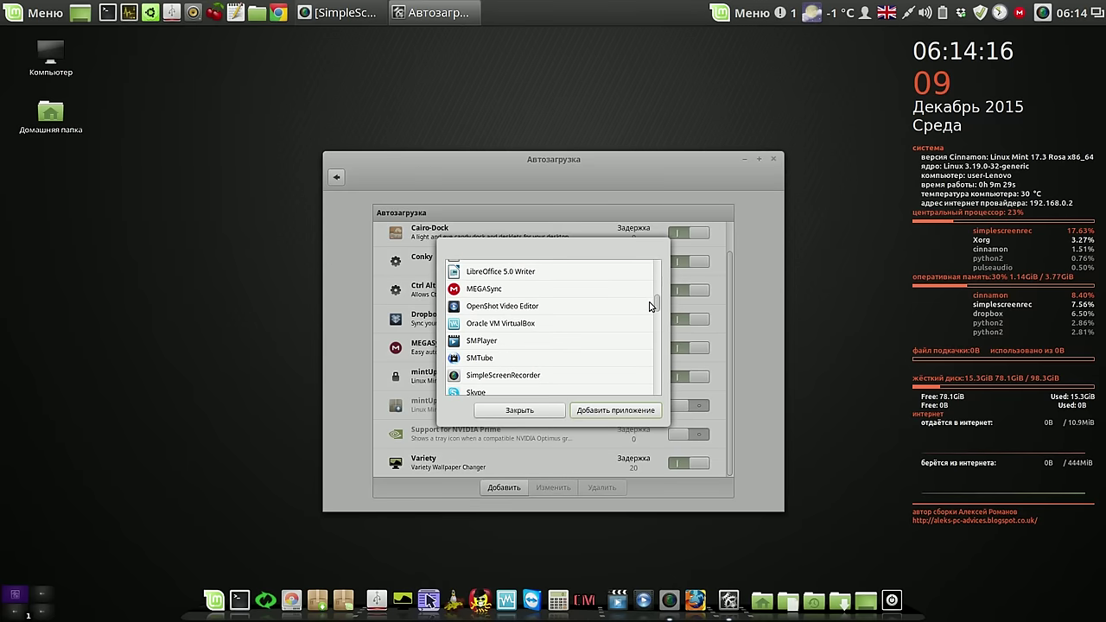
scroll(650, 306, down, 1)
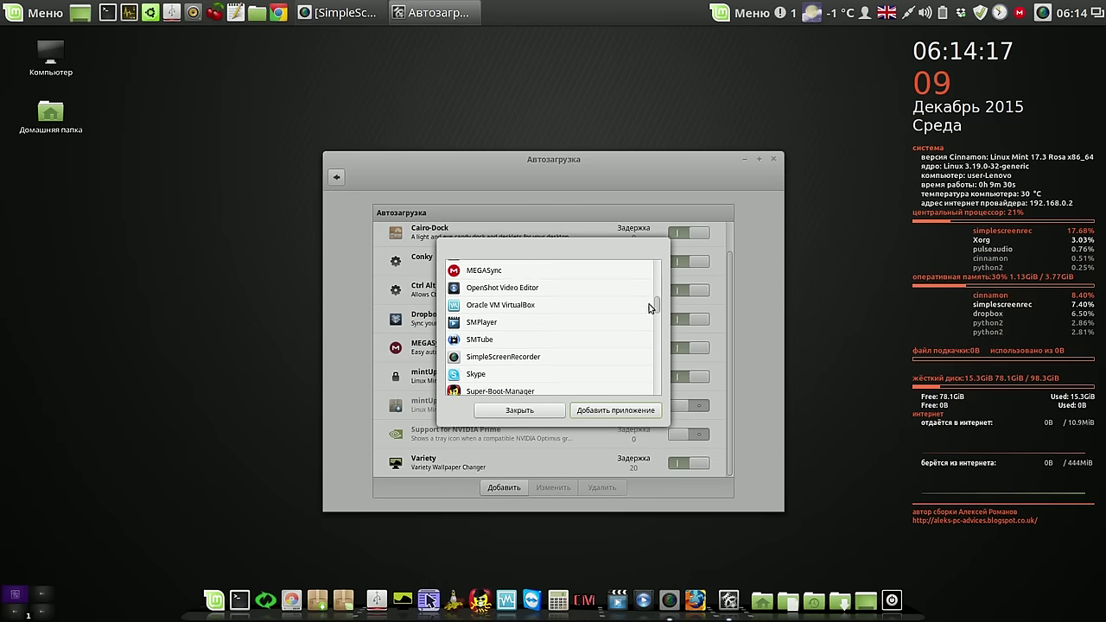
click(506, 370)
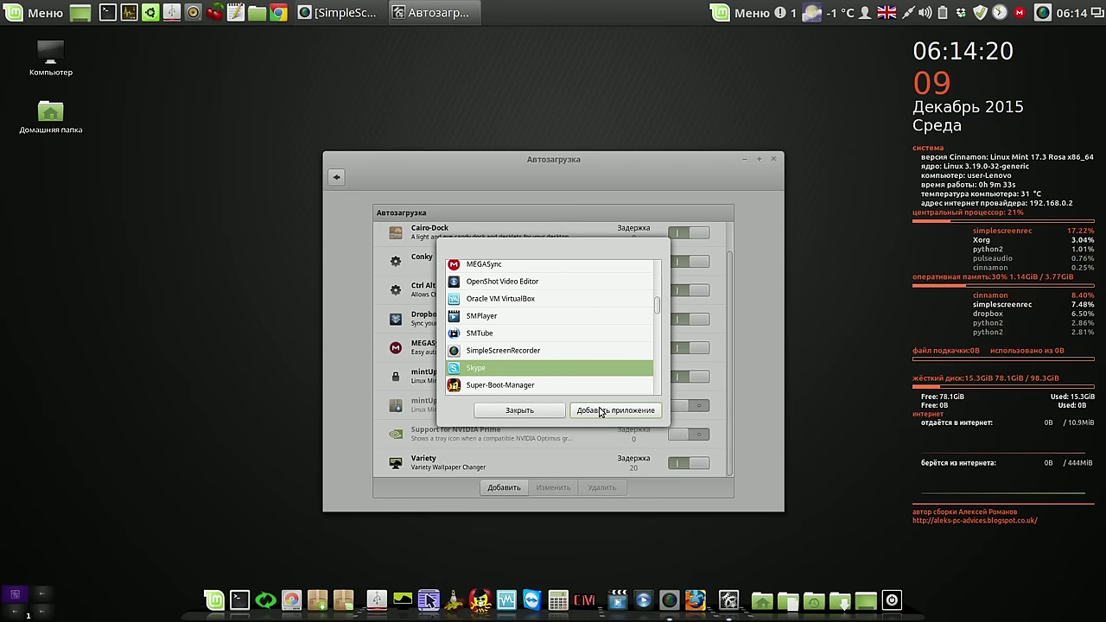
click(601, 412)
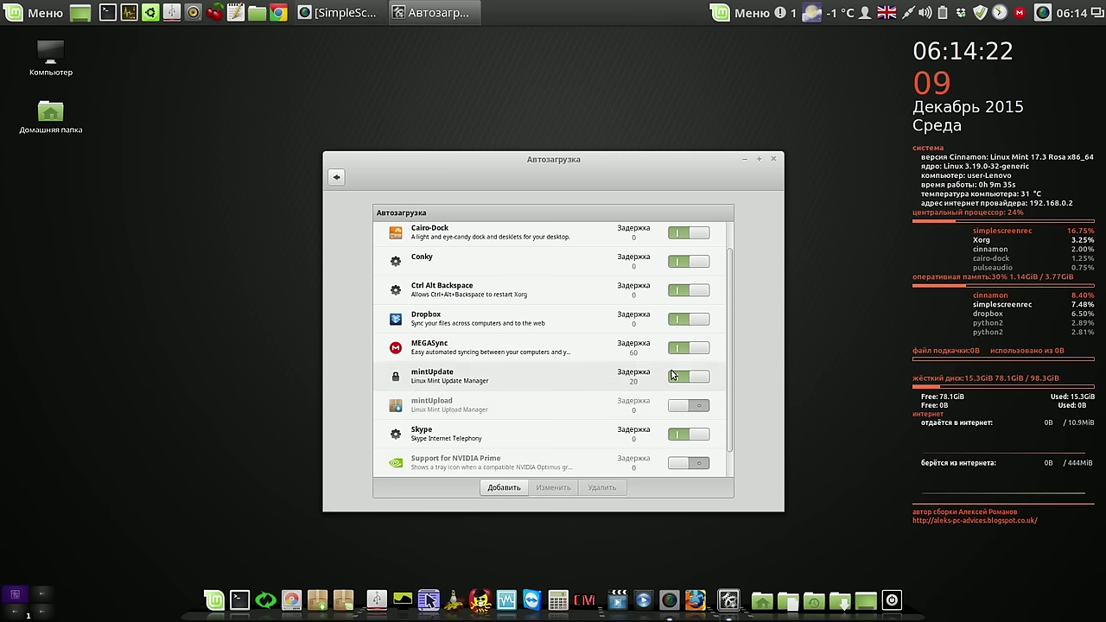
scroll(727, 347, down, 1)
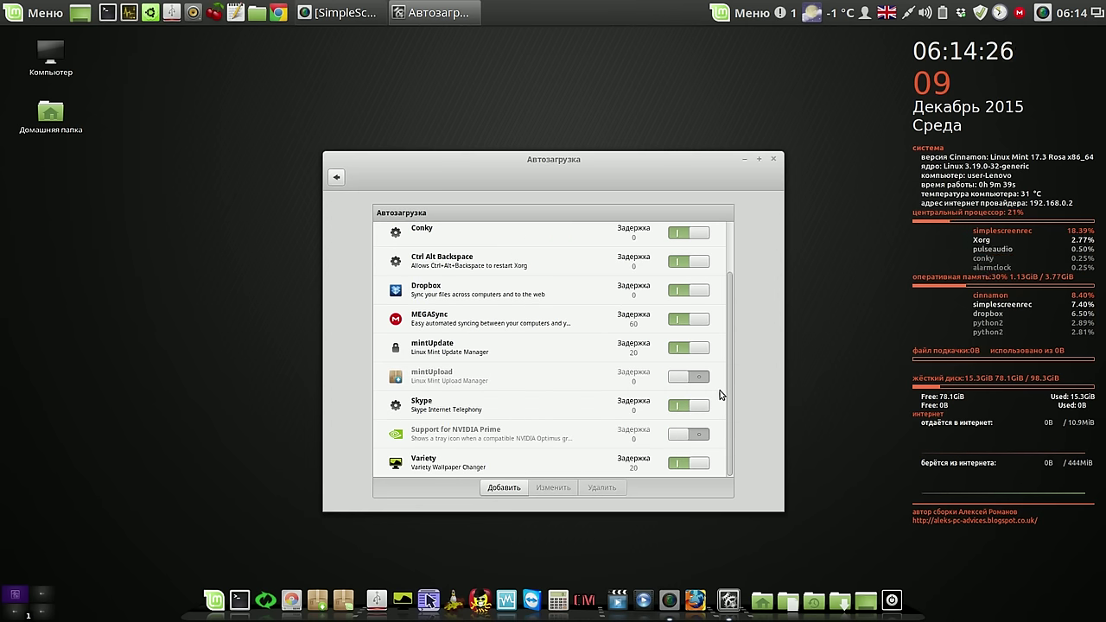
scroll(722, 368, up, 1)
scroll(723, 346, up, 1)
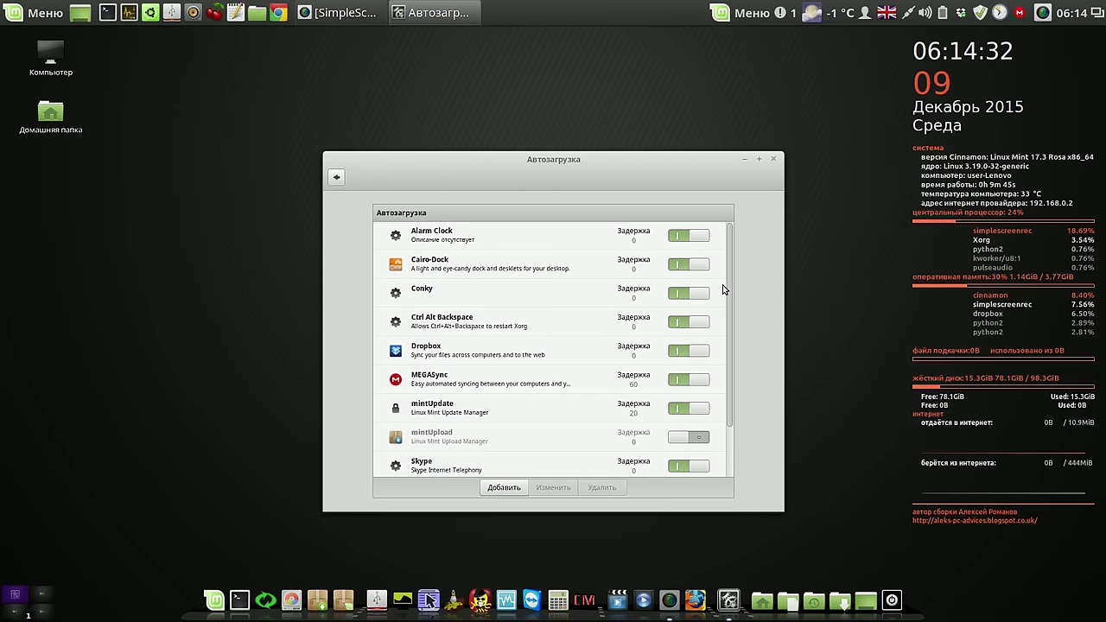
click(774, 161)
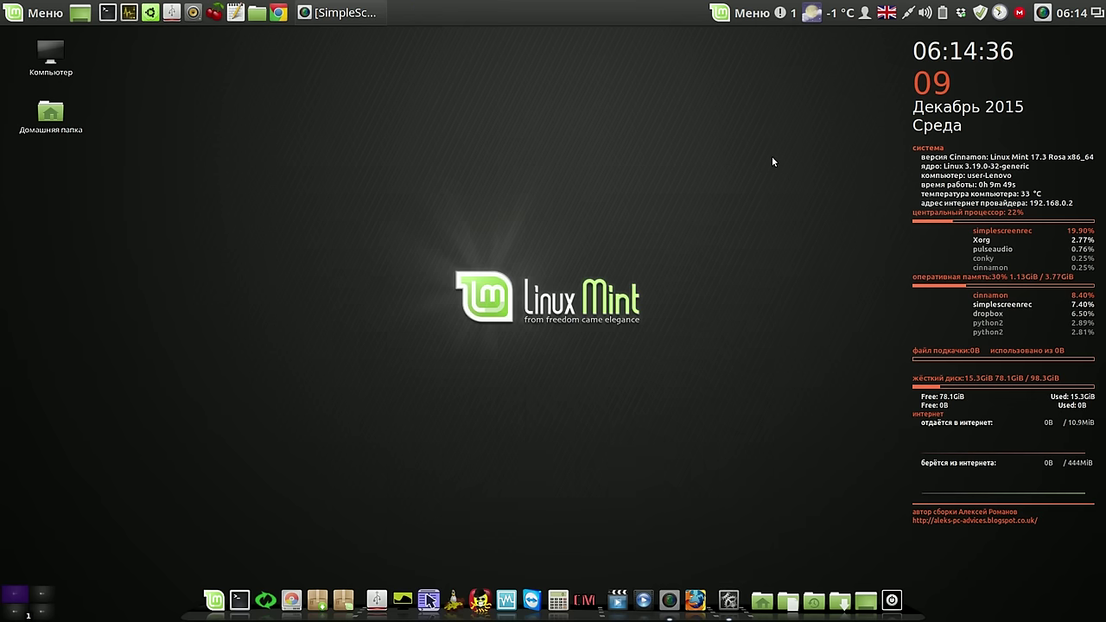
Bring up the SimpleScreenRecorder tray icon menu on the top panel
right_click(1044, 15)
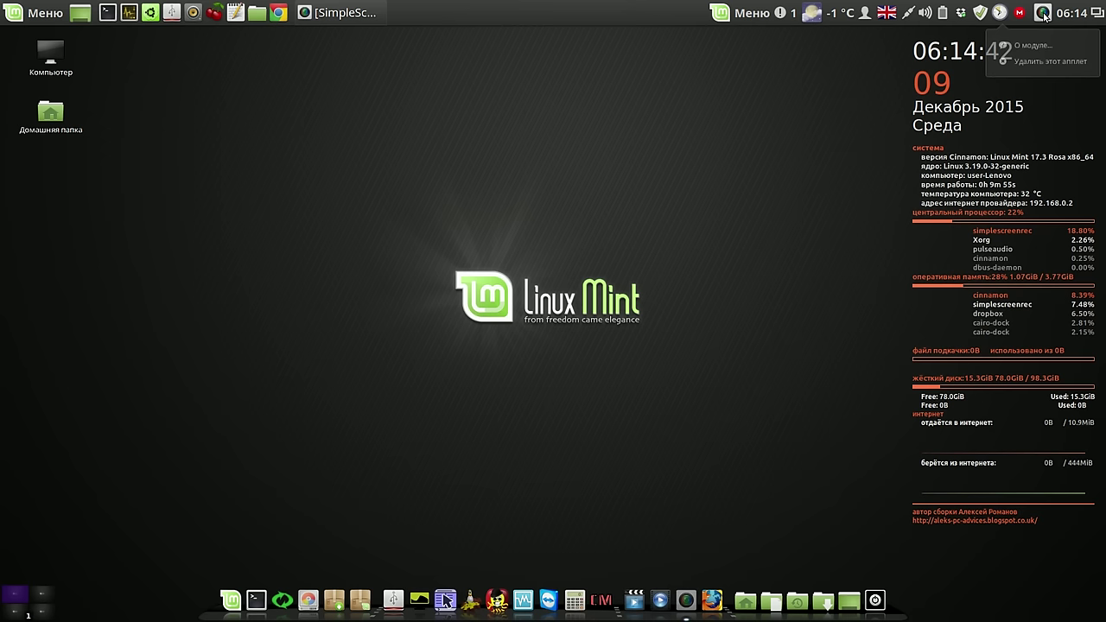
click(1044, 15)
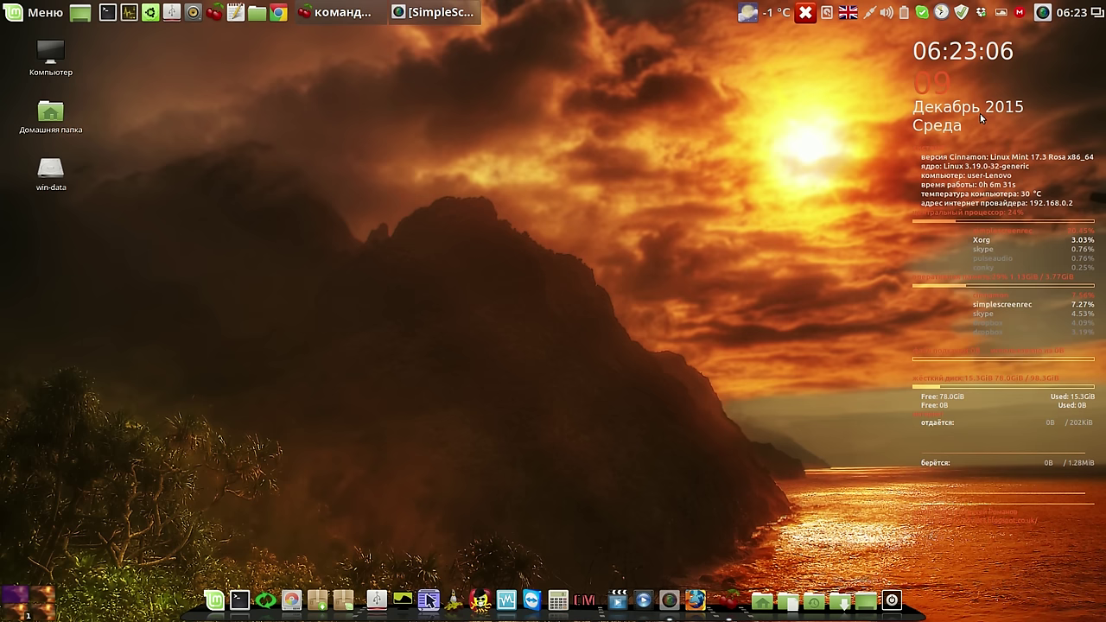
click(1042, 12)
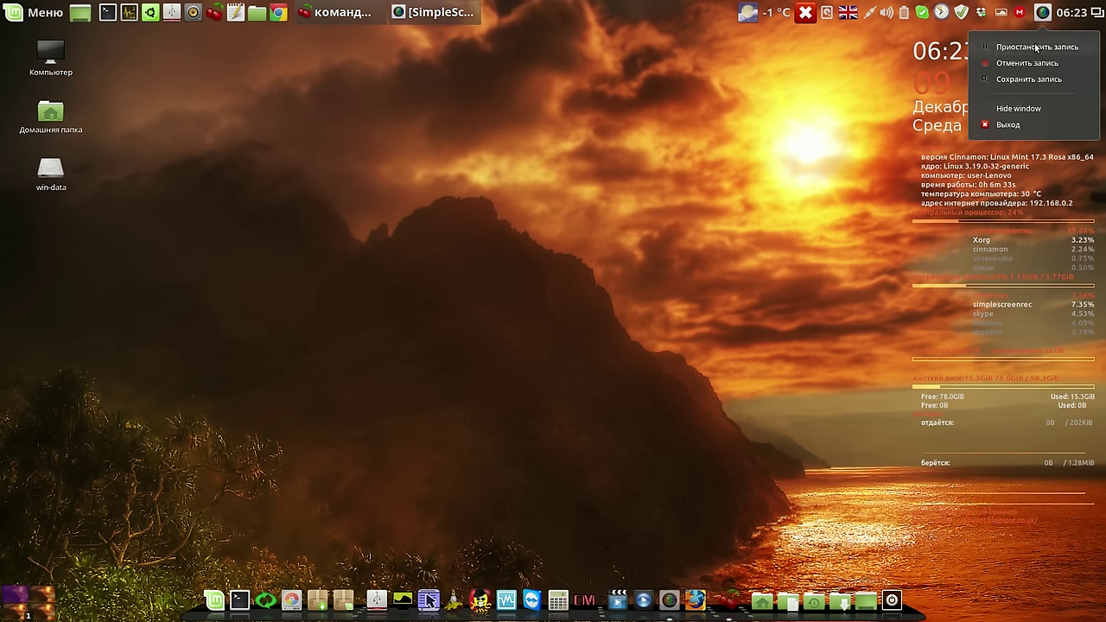